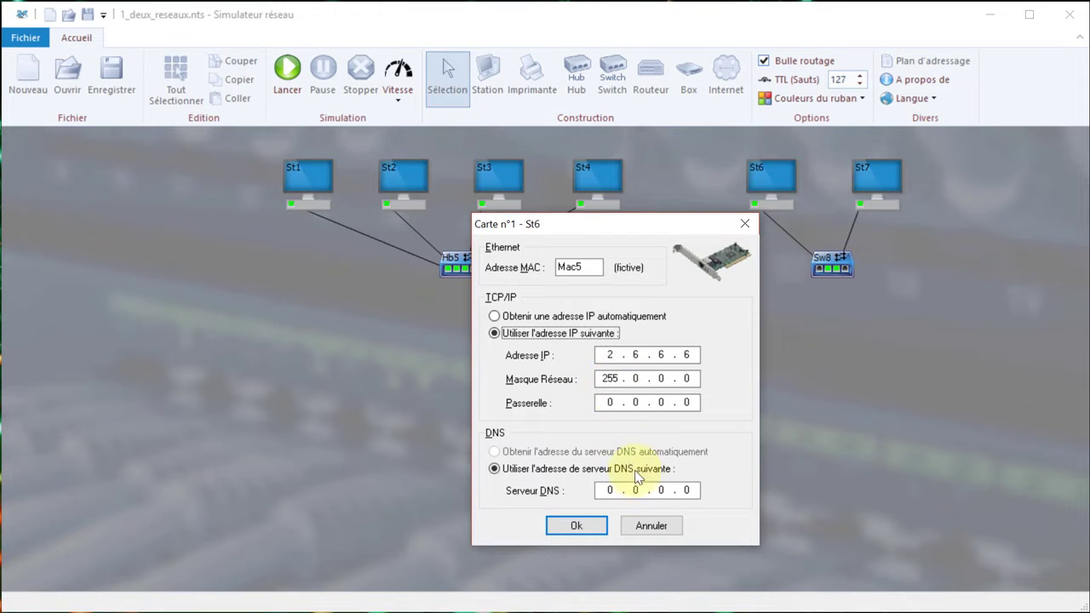
Step: Close St6's network card properties and review the IP settings of St7's network card
click(647, 526)
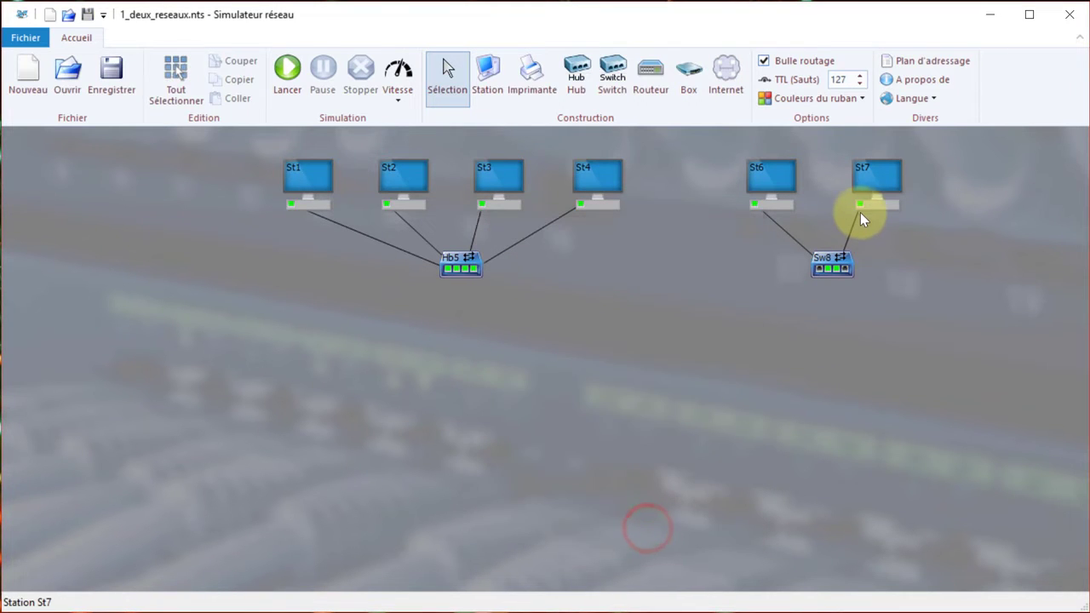
right_click(860, 204)
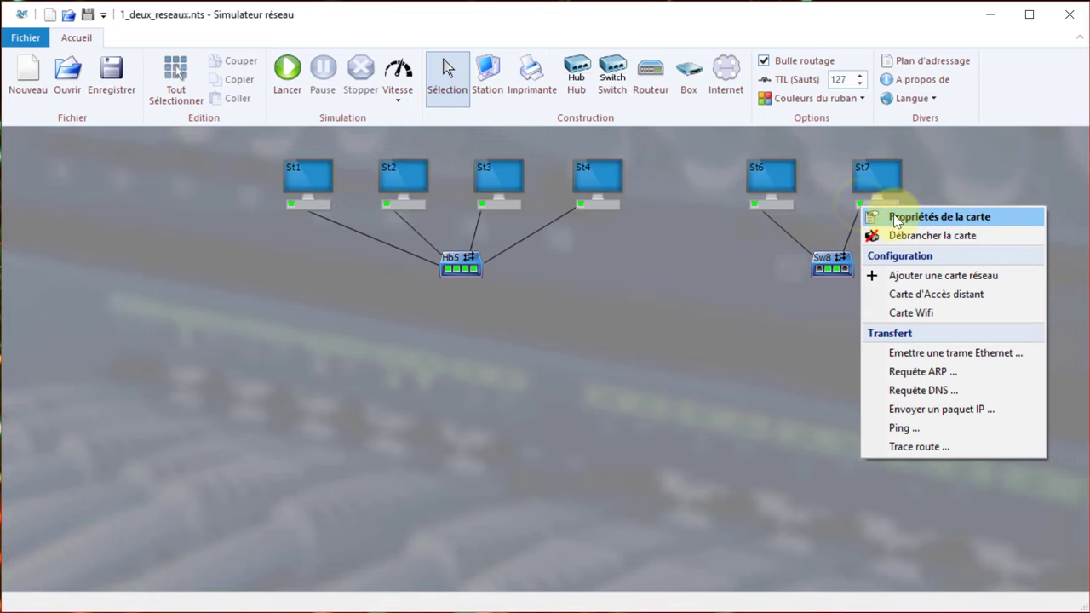
click(898, 213)
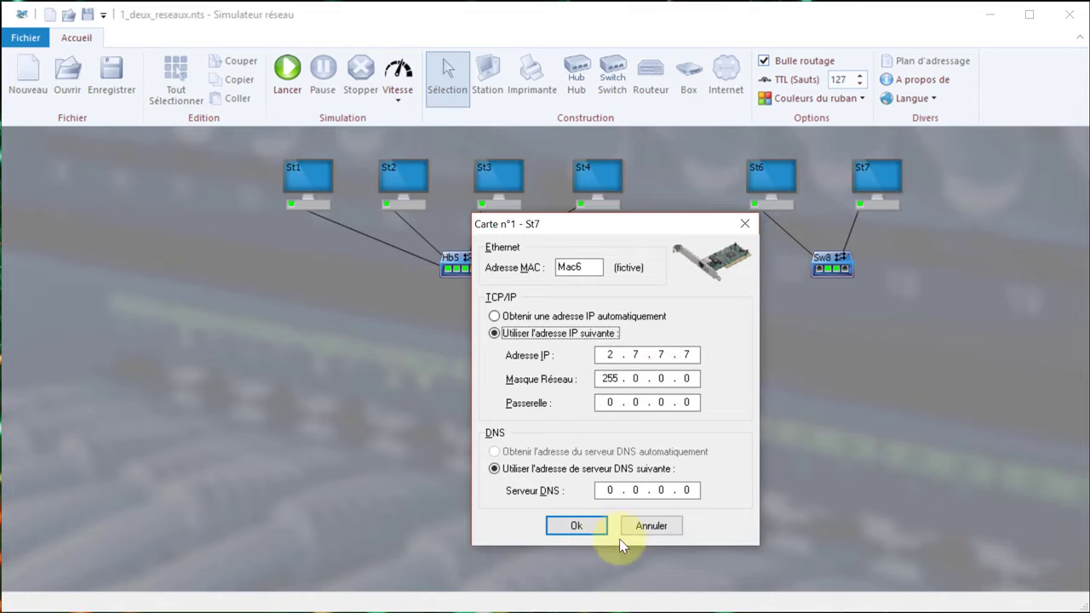
click(661, 525)
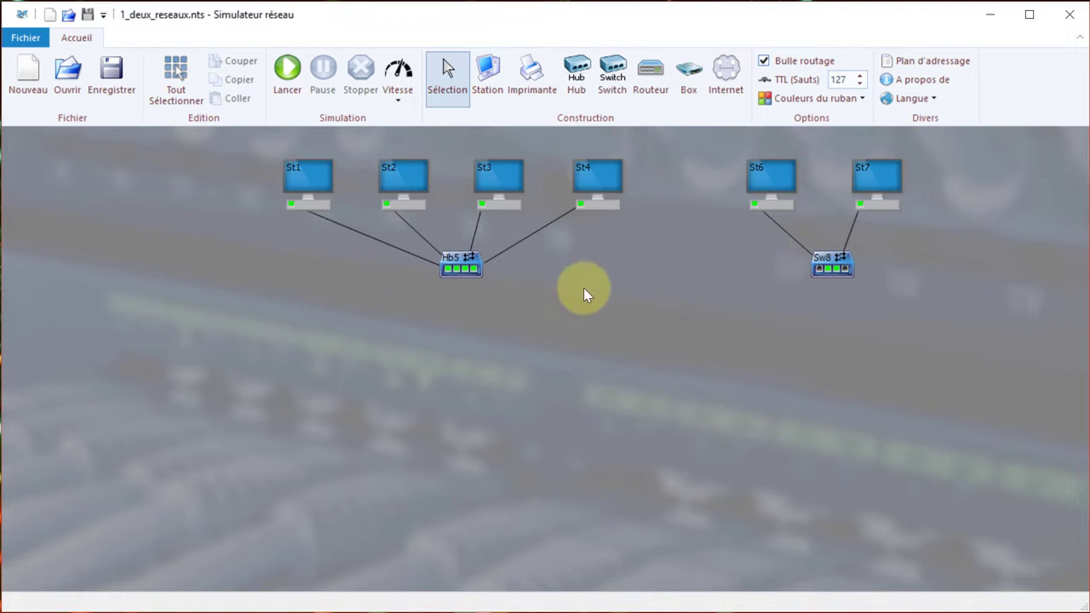
Step: Add four ports to Hb5 and link its port 8 to the first port of Sw8 with a crossover cable
right_click(473, 265)
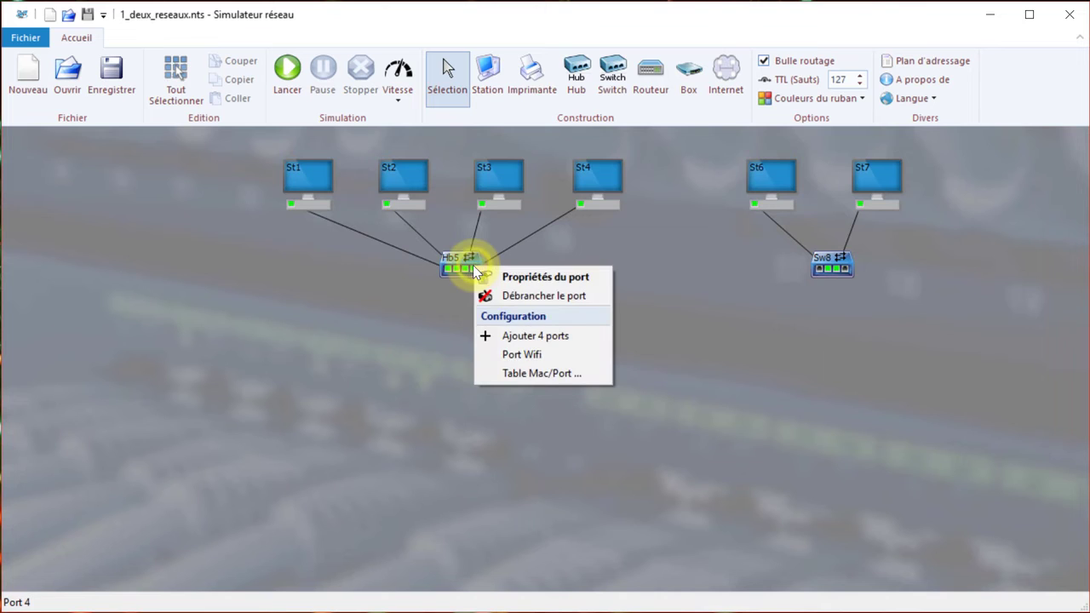
click(516, 338)
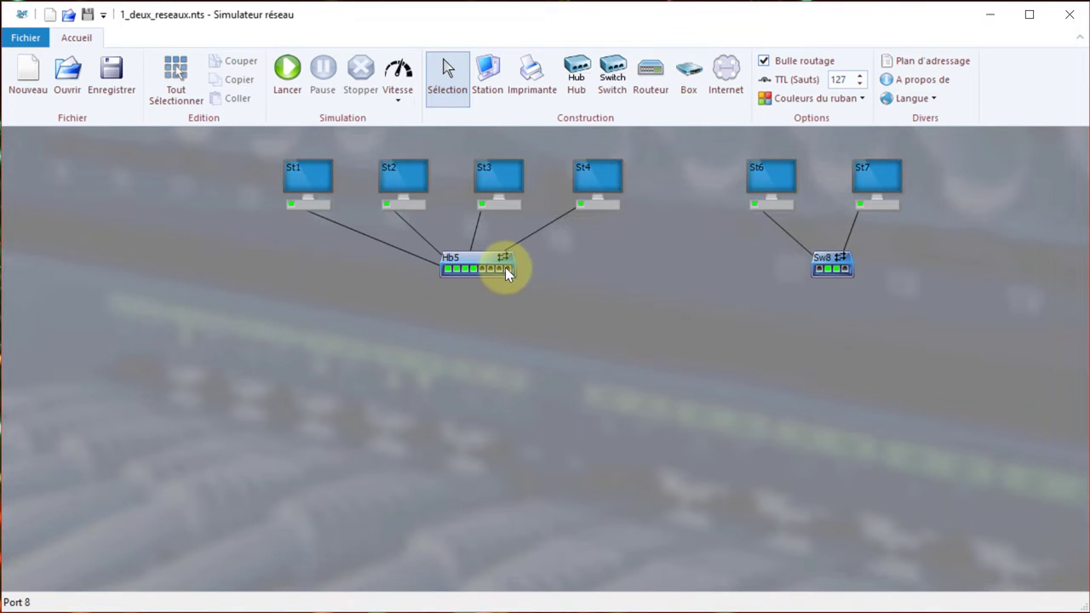
mouse_move(507, 269)
mouse_down()
mouse_move(766, 304)
mouse_move(819, 276)
mouse_up()
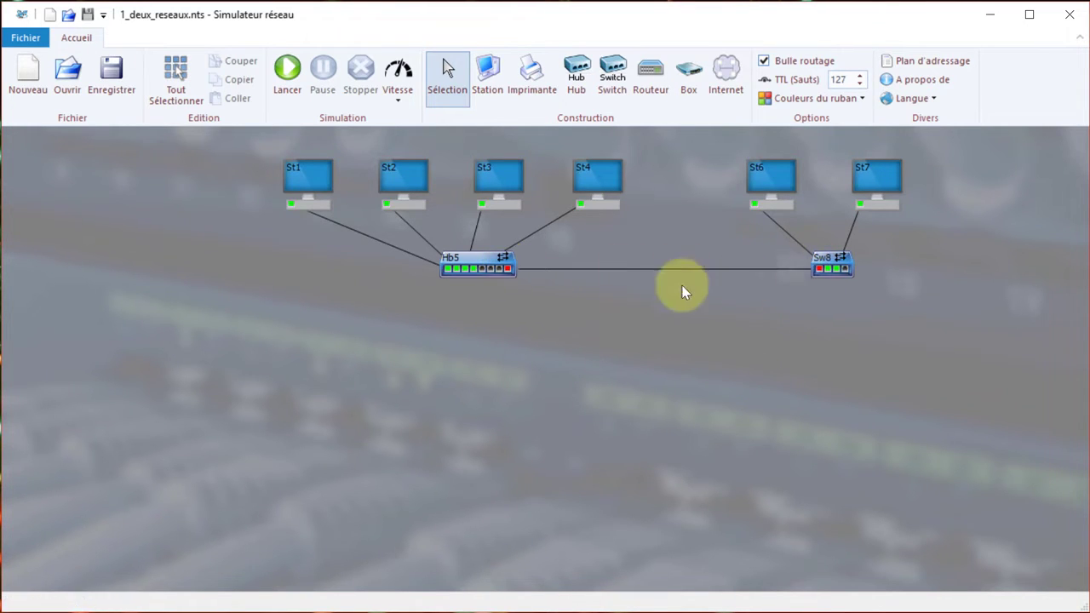
right_click(652, 267)
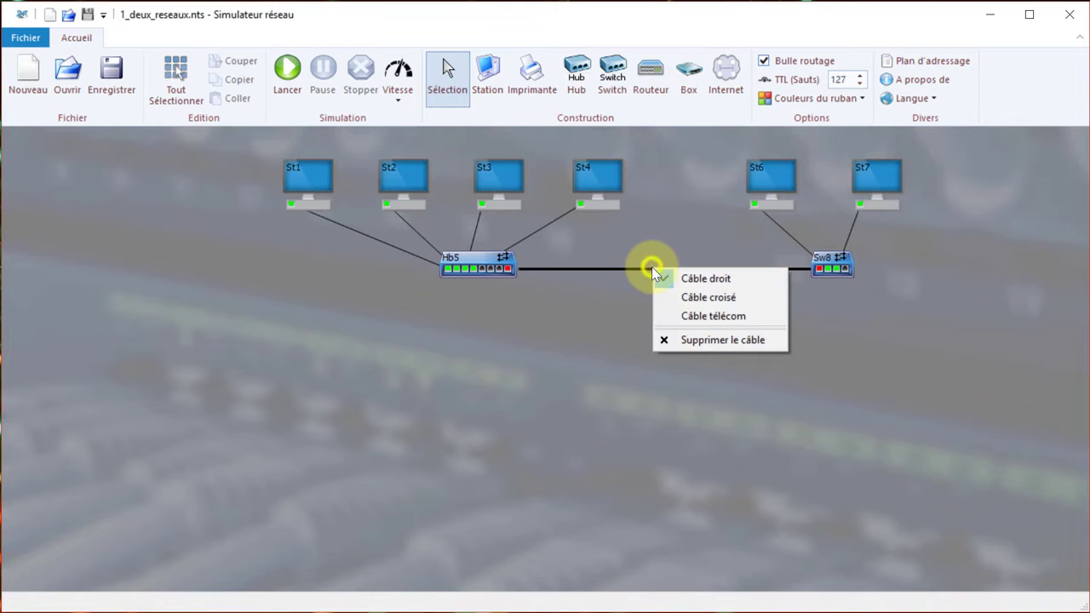
click(711, 297)
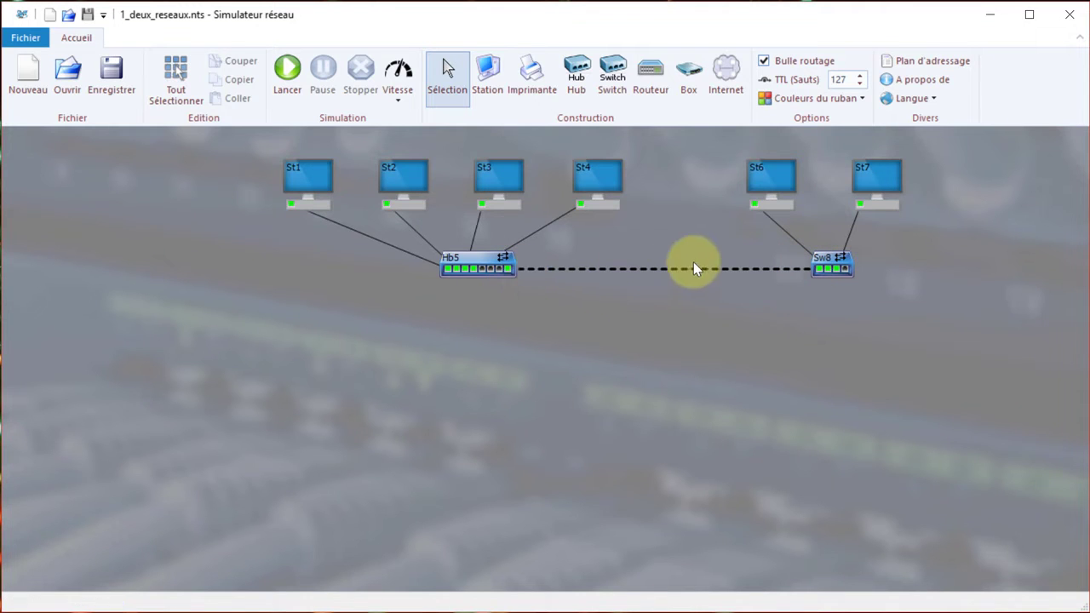
Step: Try to address a unicast IP packet from station St1 to station St6 at 2.6.6.6
right_click(306, 179)
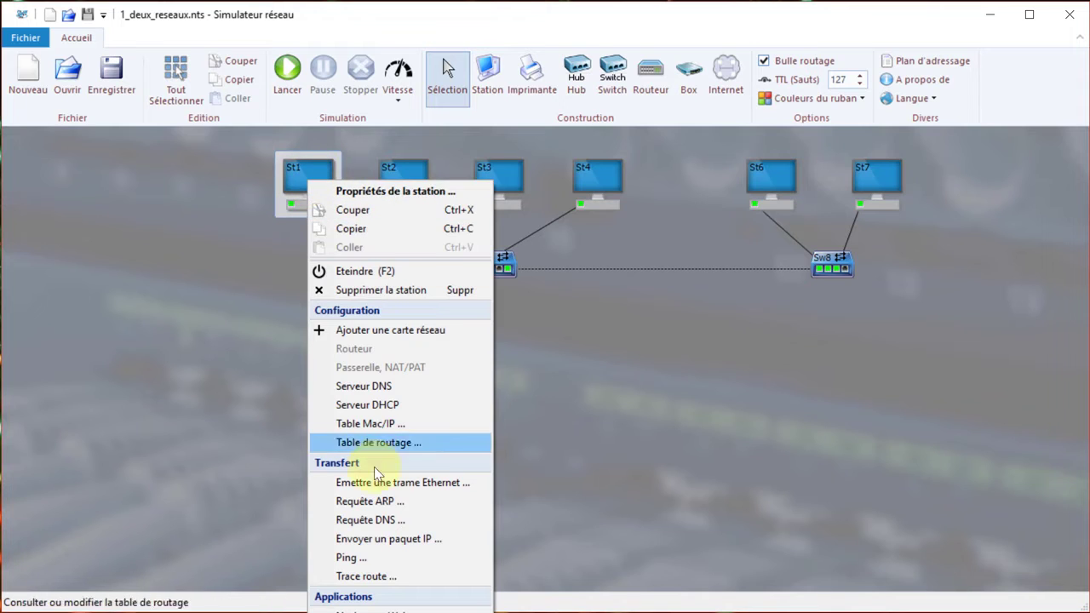
click(407, 538)
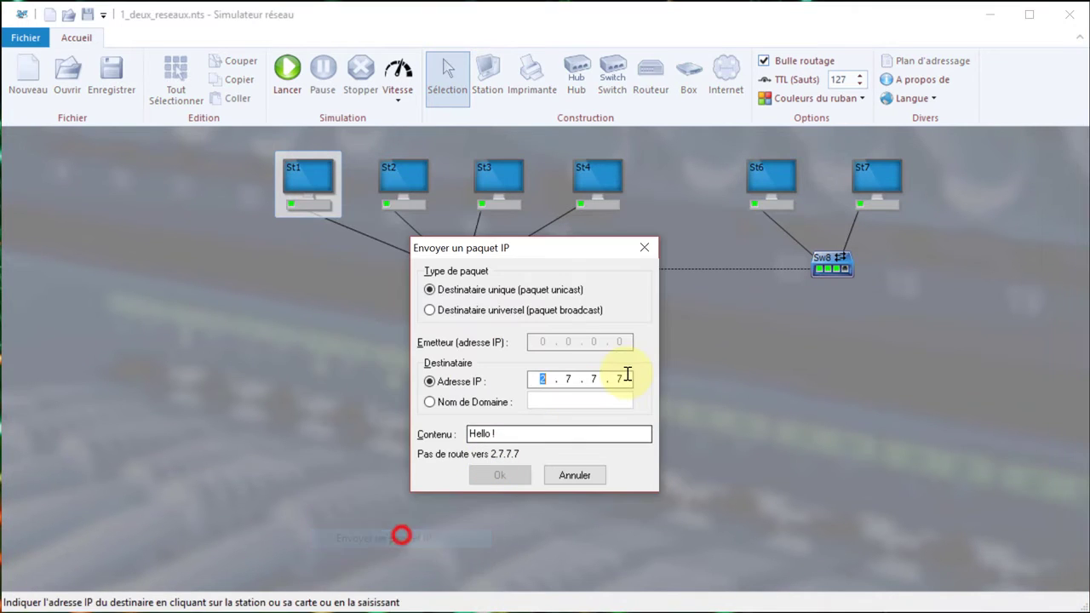
key(BackSpace)
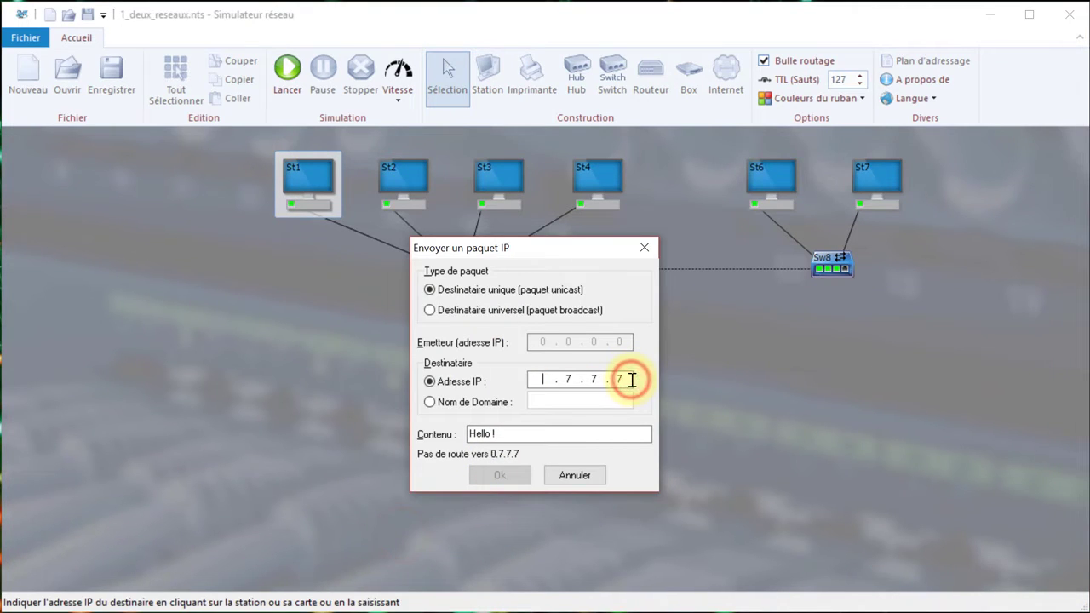
click(626, 379)
key(BackSpace)
key(BackSpace)
key(BackSpace)
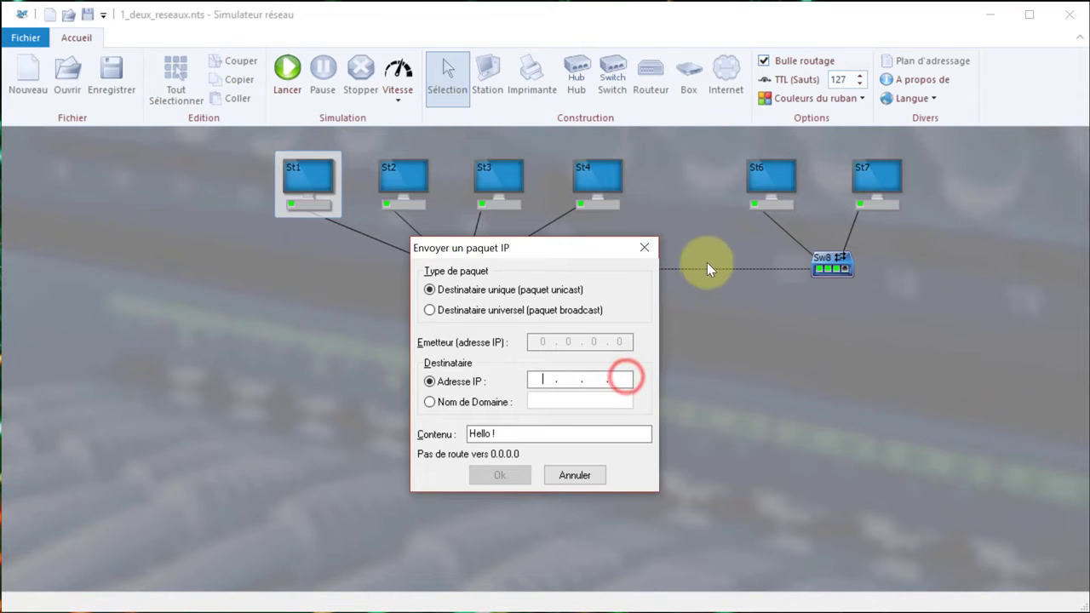
click(765, 182)
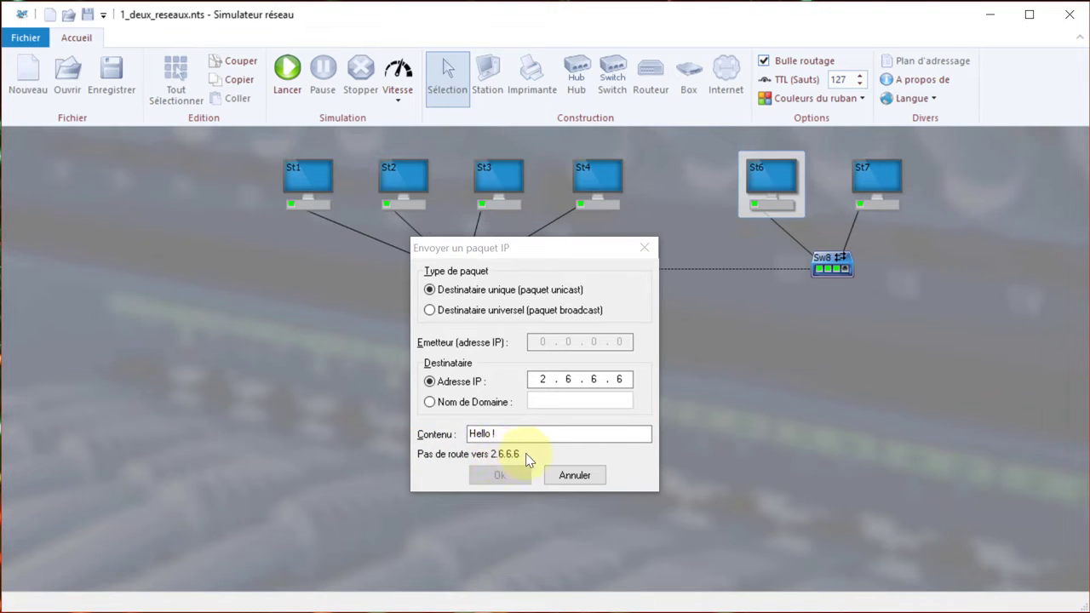
click(571, 472)
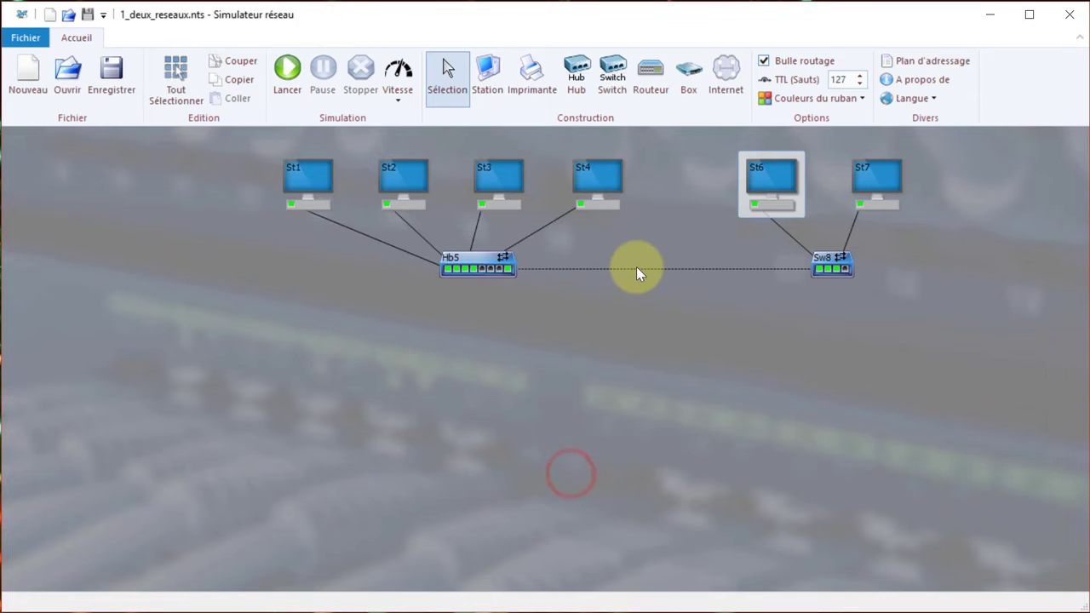
Step: Delete the cable between Hb5 and Sw8 and remove the four extra ports from Hb5
right_click(636, 267)
click(683, 337)
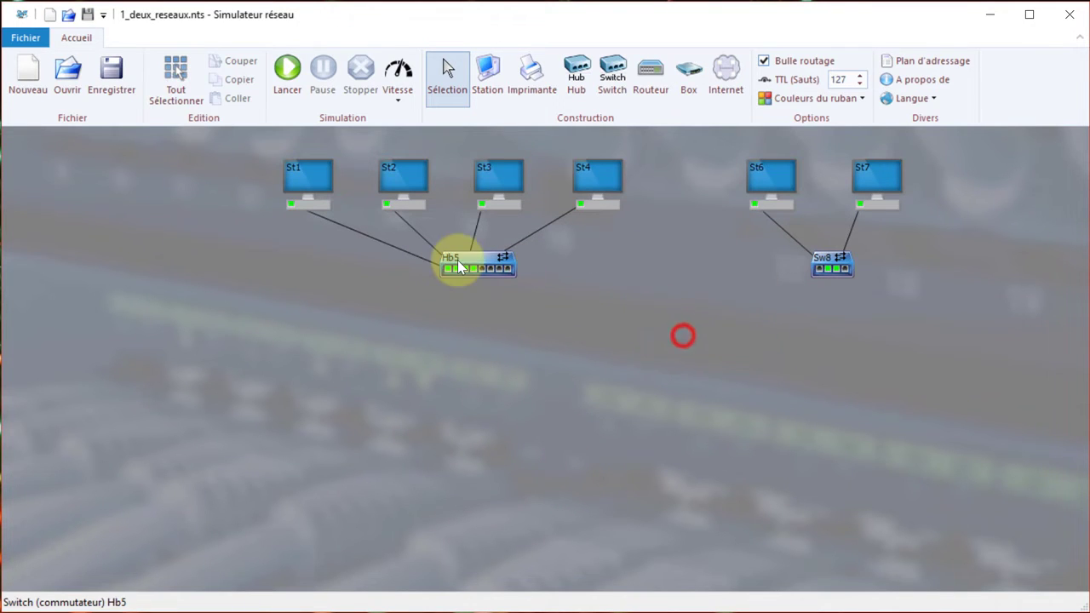
right_click(503, 270)
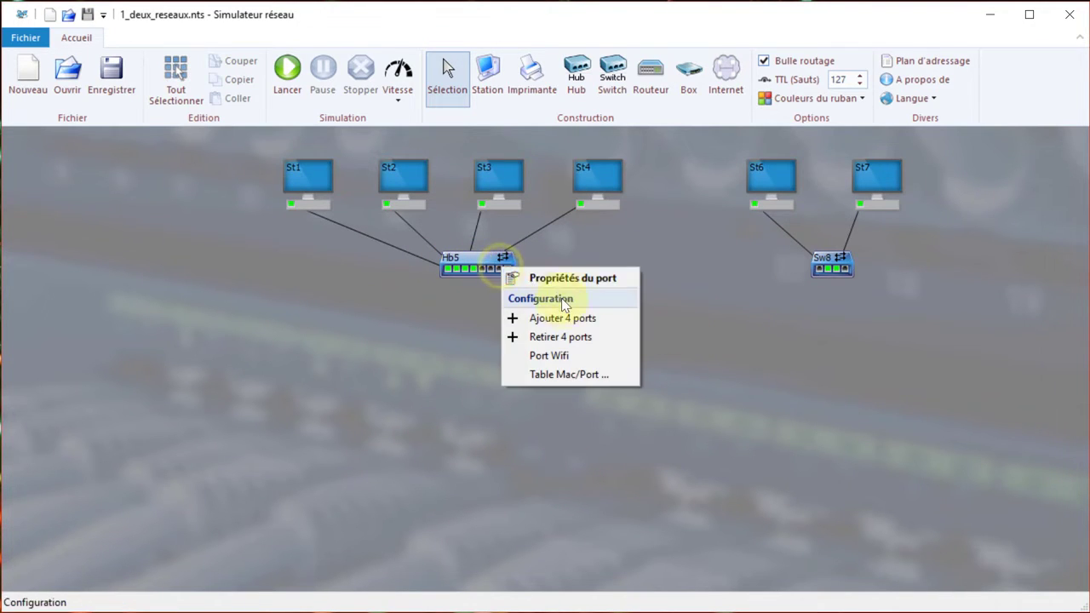
click(560, 336)
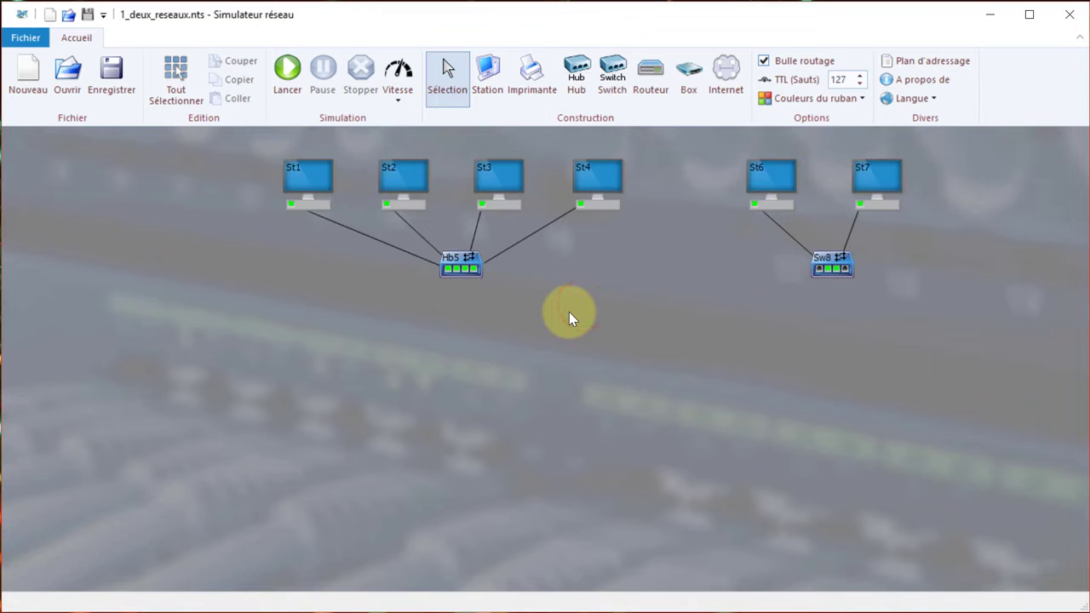
Step: Add a second network card to station St4 with IP address 2.4.4.4 and network mask 255.0.0.0
right_click(594, 206)
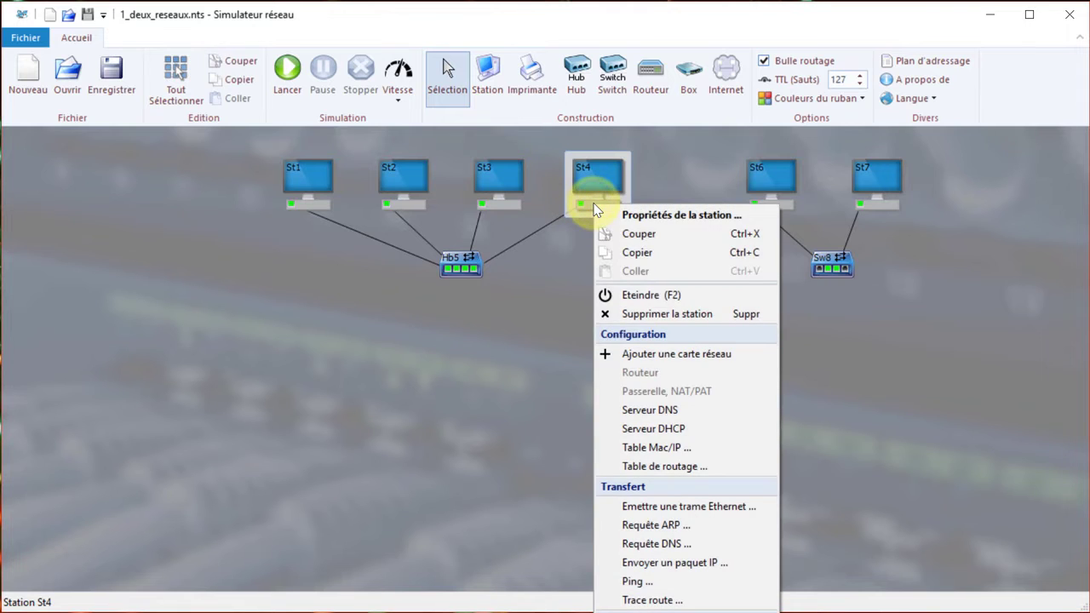
click(656, 352)
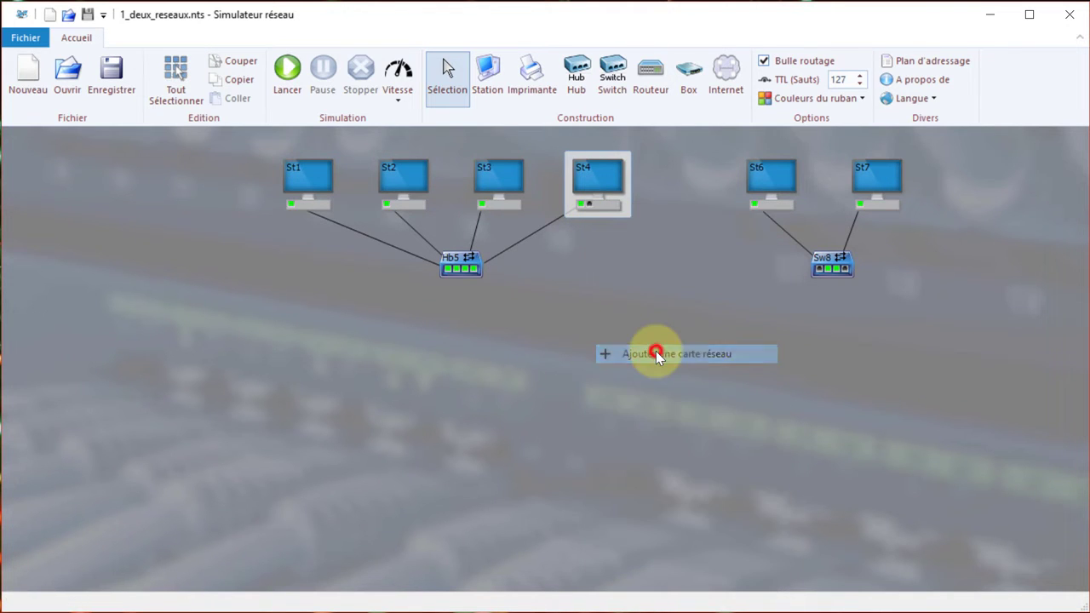
right_click(588, 202)
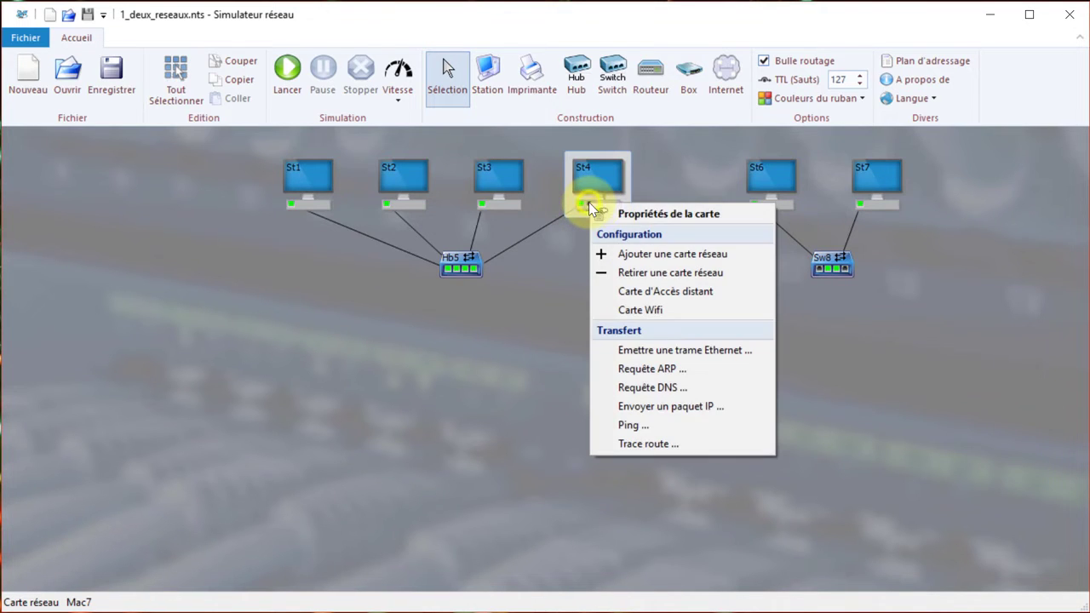
click(639, 212)
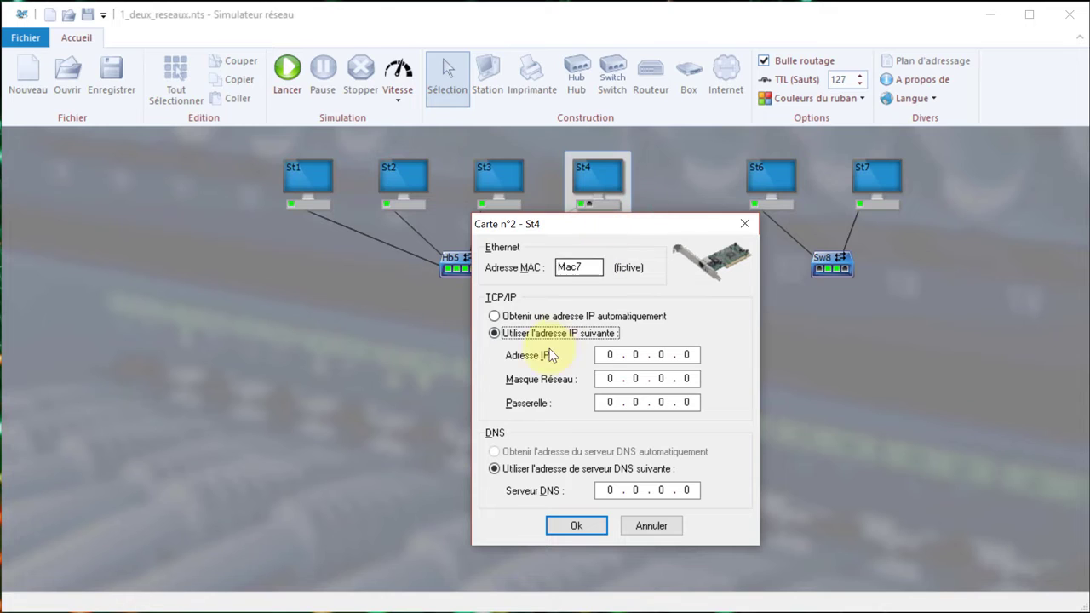
click(695, 354)
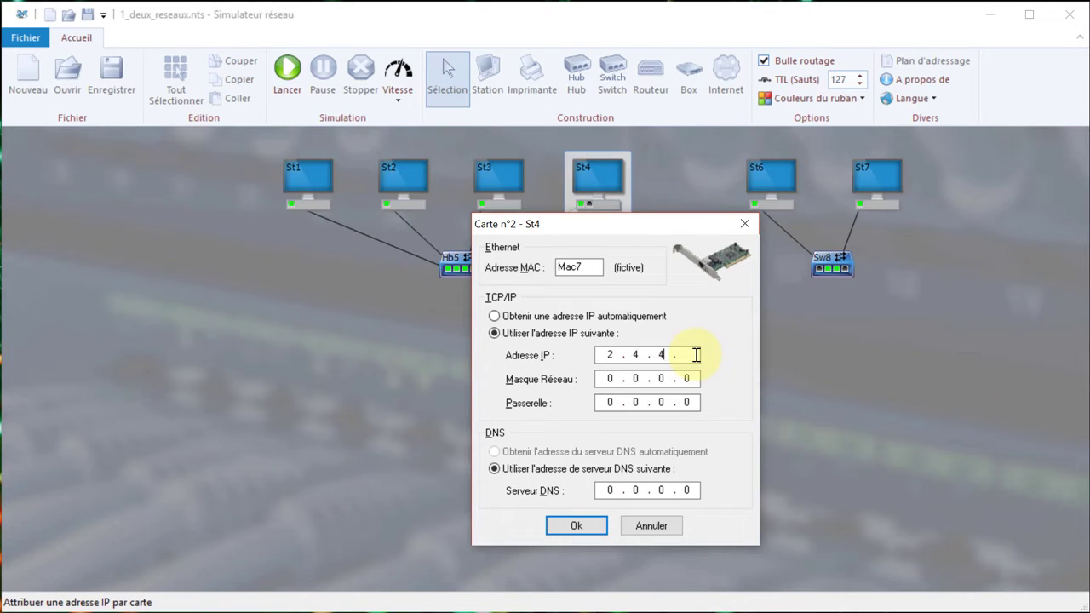
click(615, 378)
text(255)
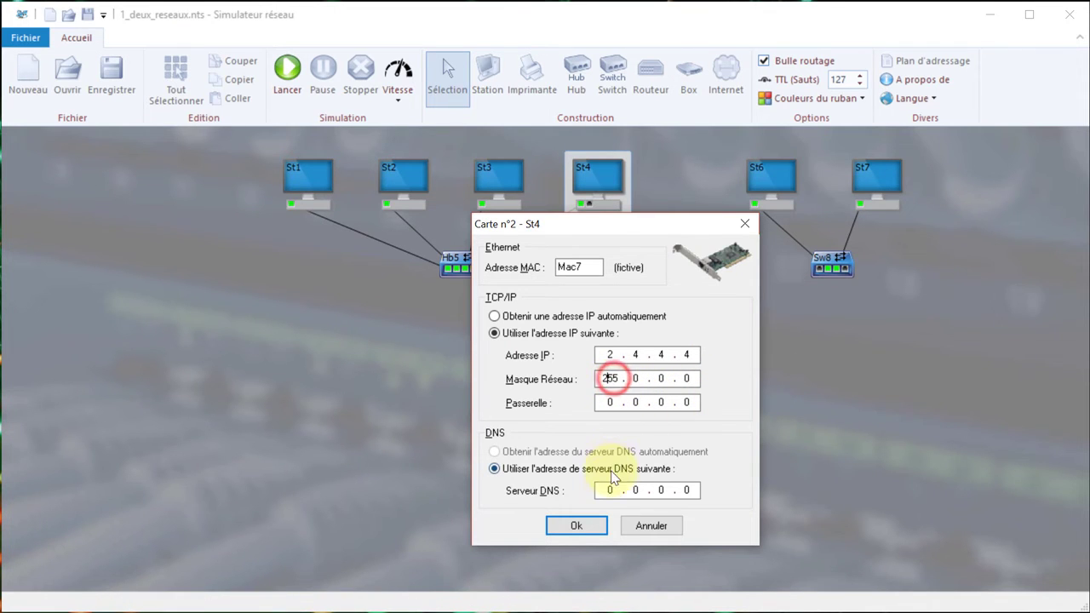
click(576, 526)
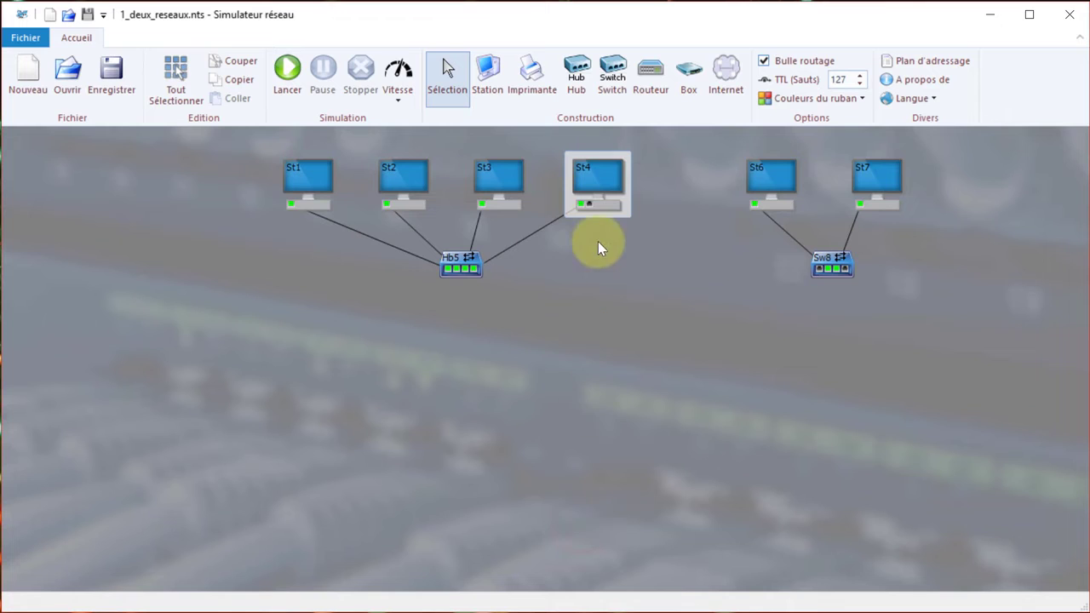
Step: Connect St4's second network card to port 1 of switch Sw8
mouse_move(588, 203)
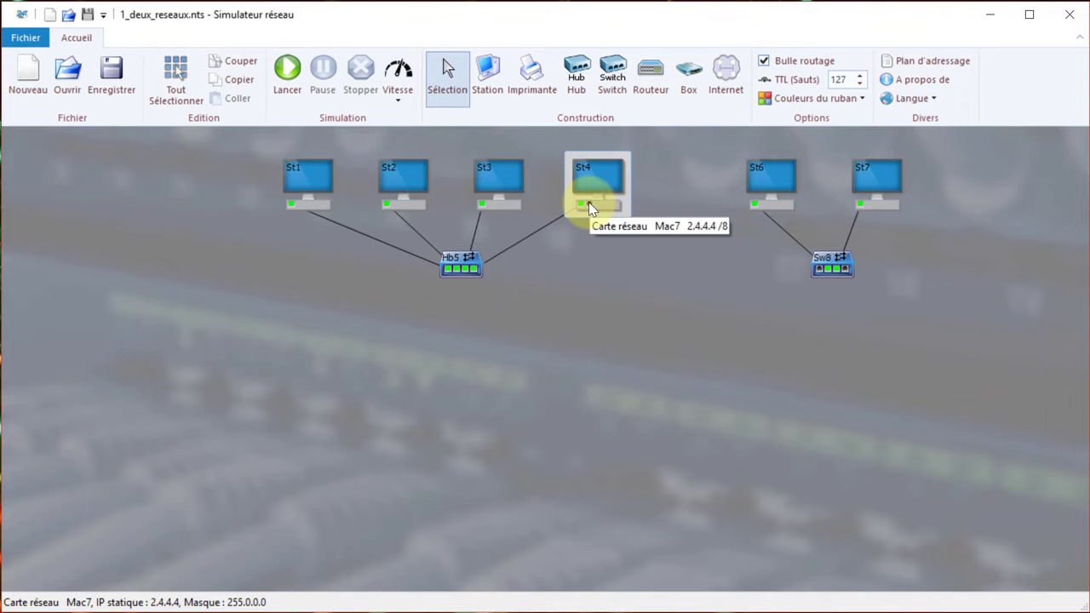
drag(589, 201, 817, 273)
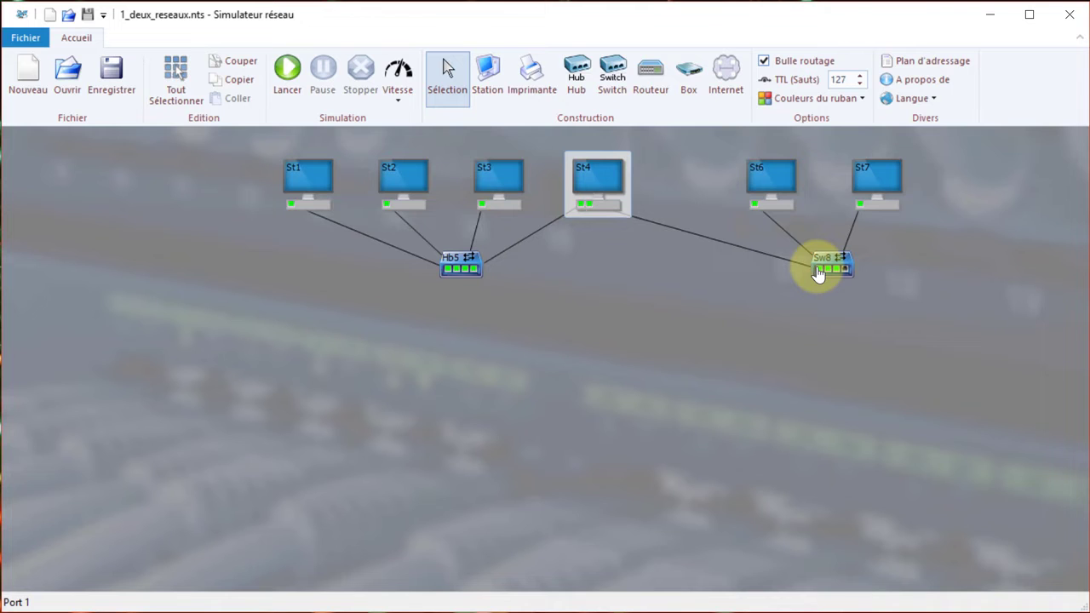
click(595, 307)
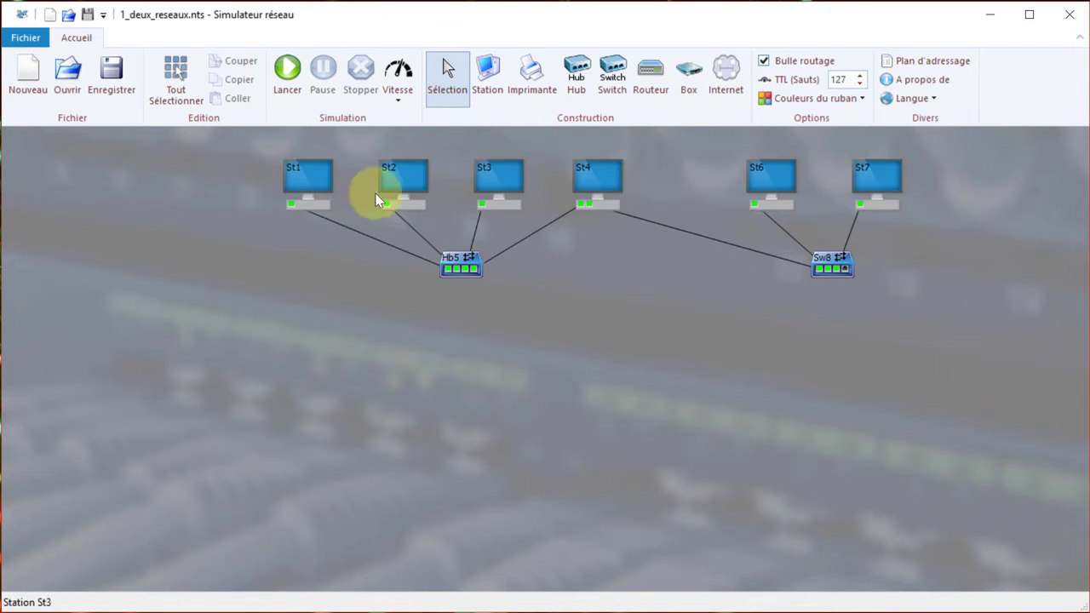
click(287, 72)
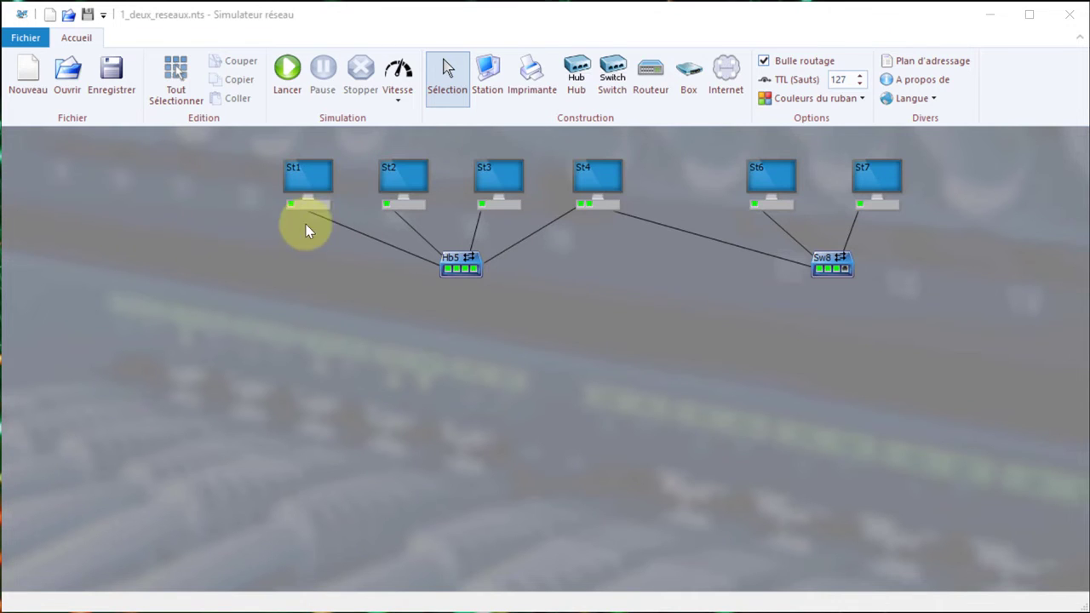
Step: Set the gateway of St1's network card to 1.4.4.4
right_click(292, 206)
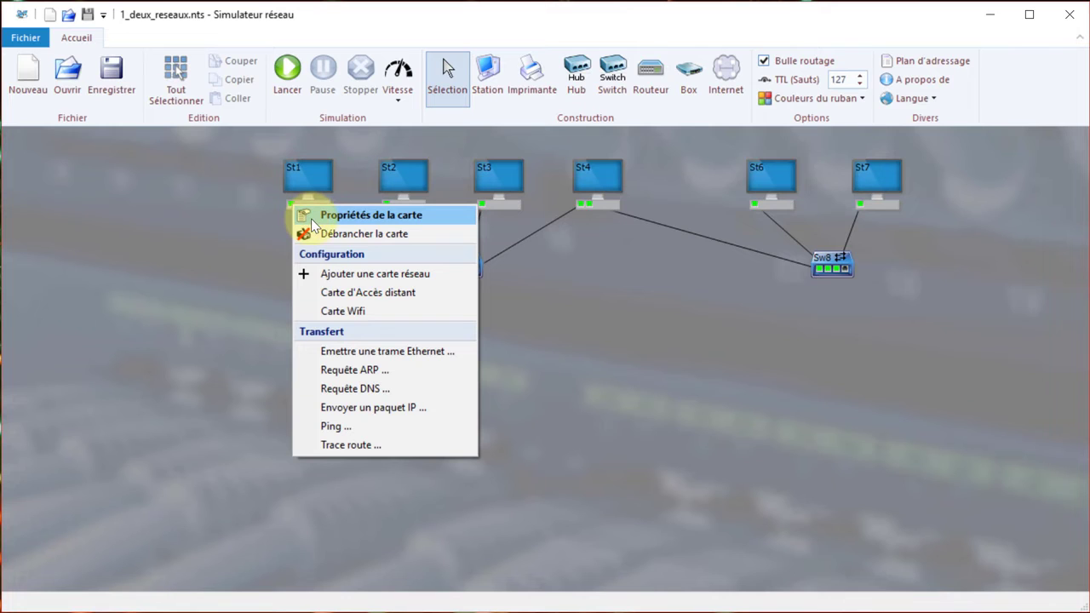
click(347, 219)
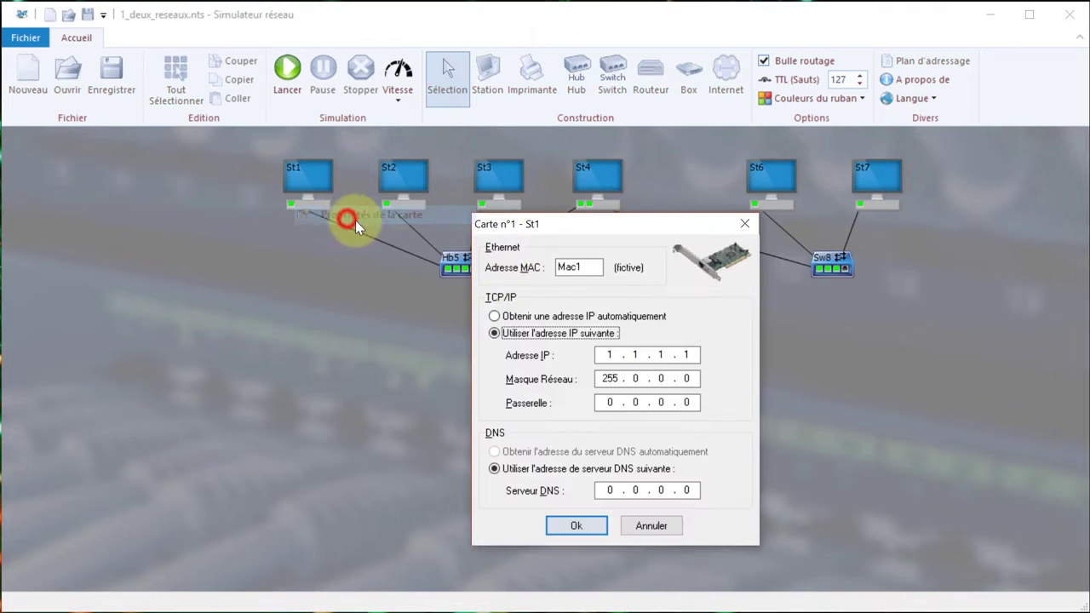
click(700, 403)
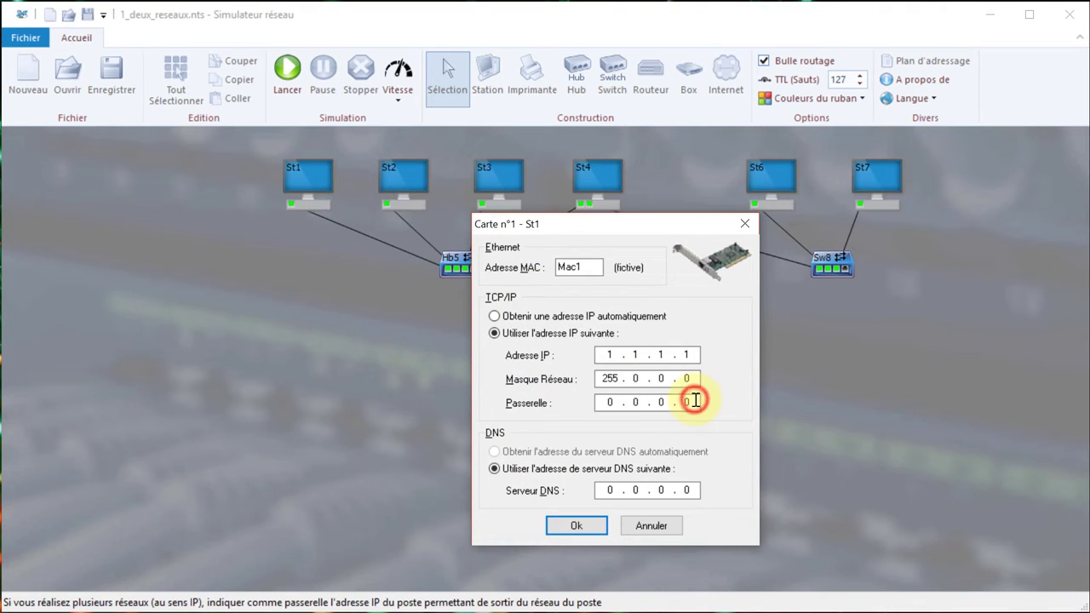
key(BackSpace)
key(BackSpace)
key(BackSpace)
key(BackSpace)
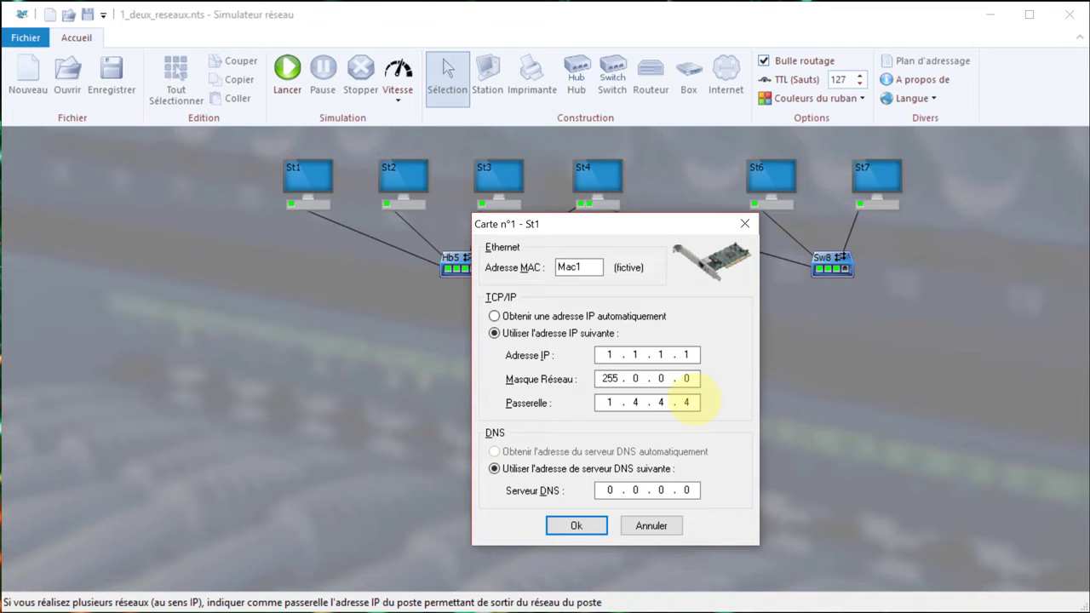
click(579, 525)
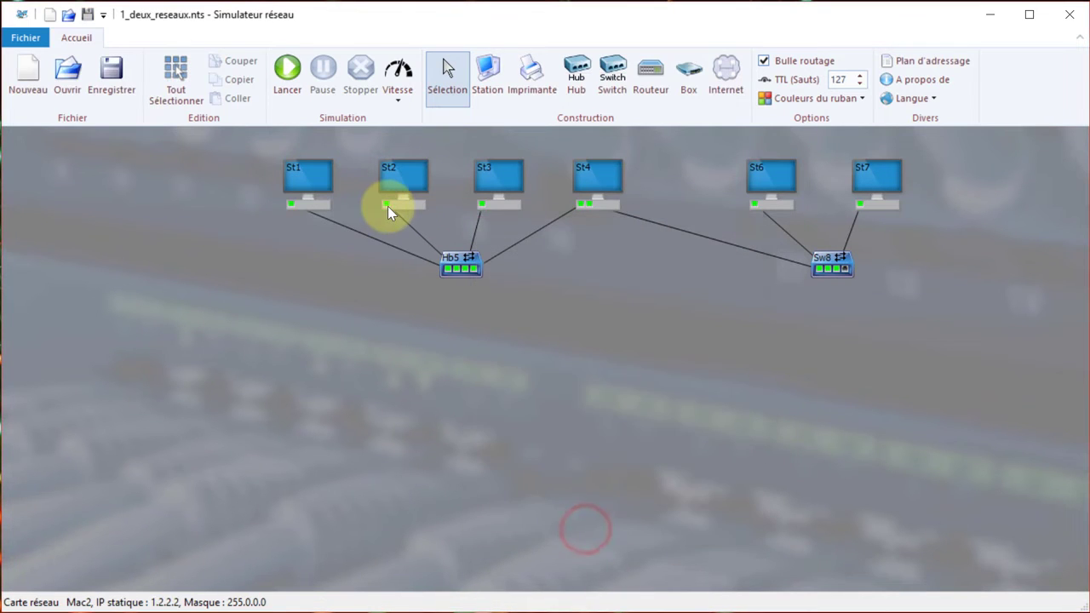
Step: Set the gateway of St2's network card to 1.4.4.4
right_click(387, 206)
click(409, 216)
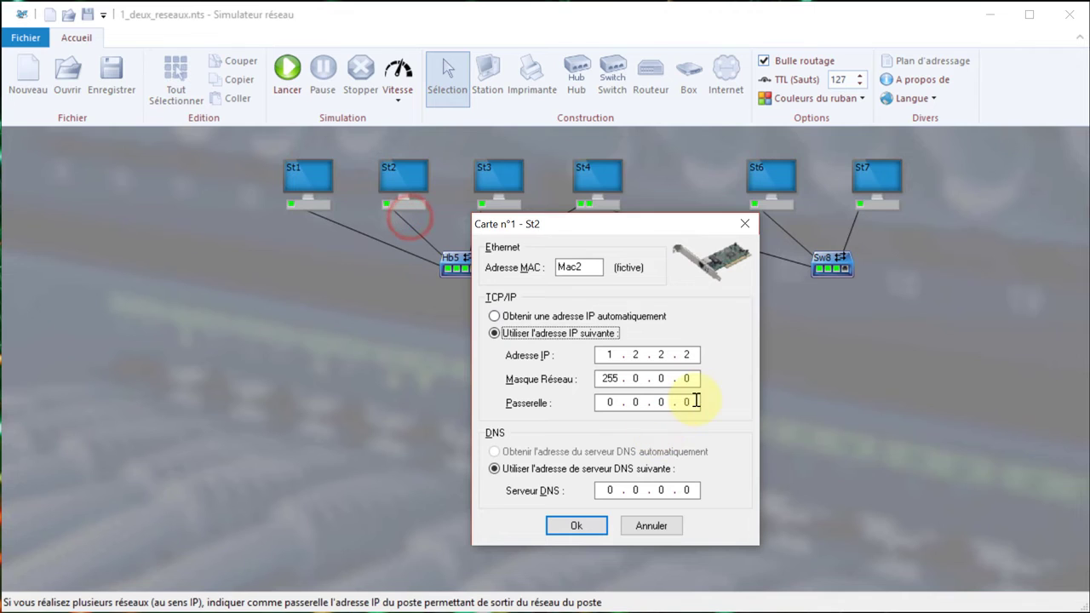
click(694, 401)
key(BackSpace)
key(BackSpace)
key(BackSpace)
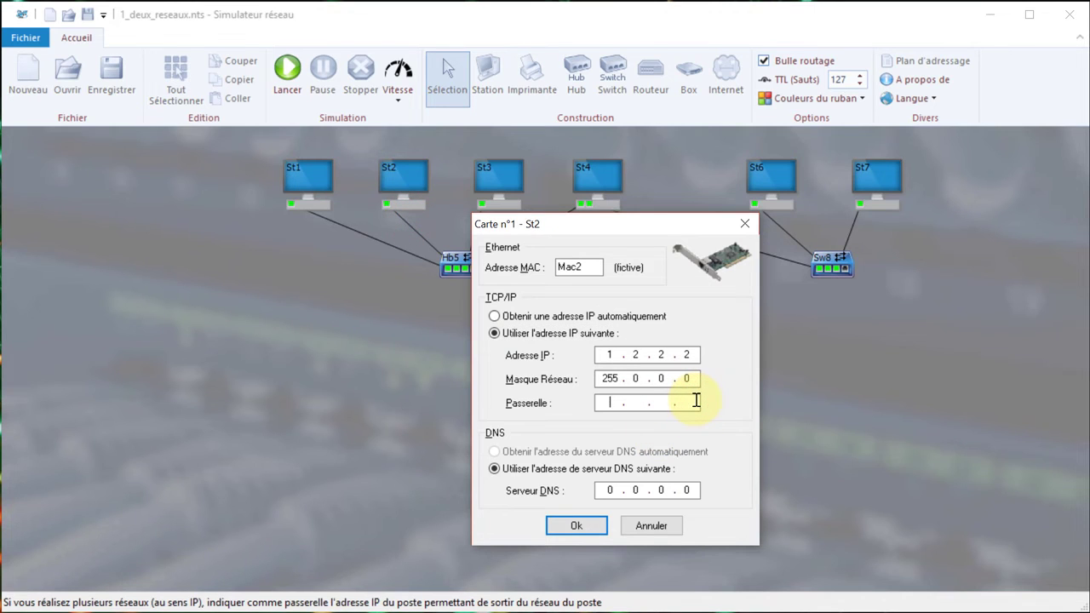
text(1.4.4.4)
click(566, 525)
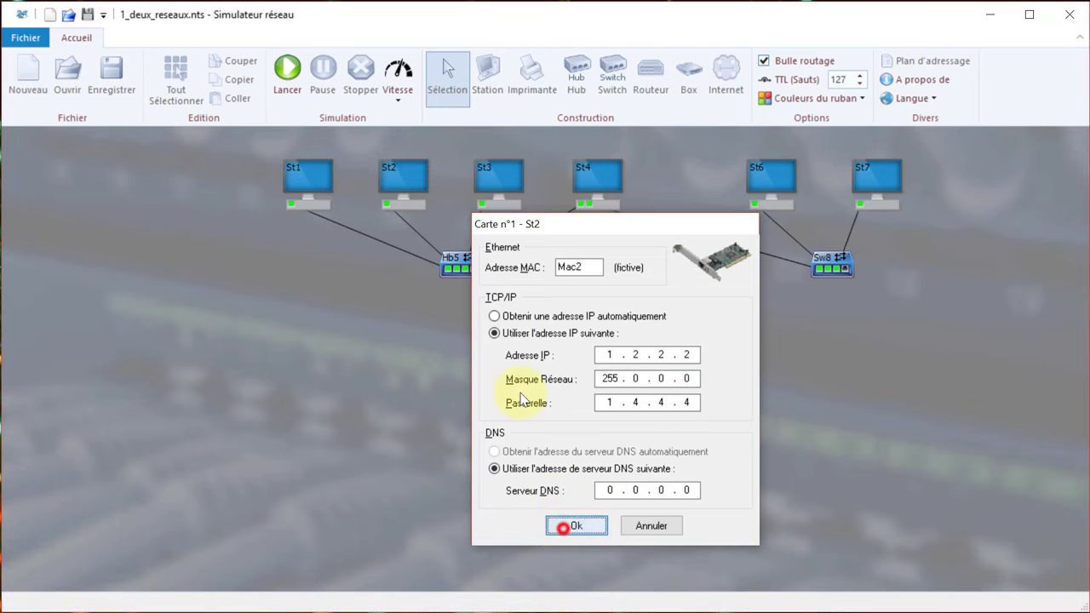
Step: Set the gateway of St3's network card to 1.4.4.4
right_click(481, 207)
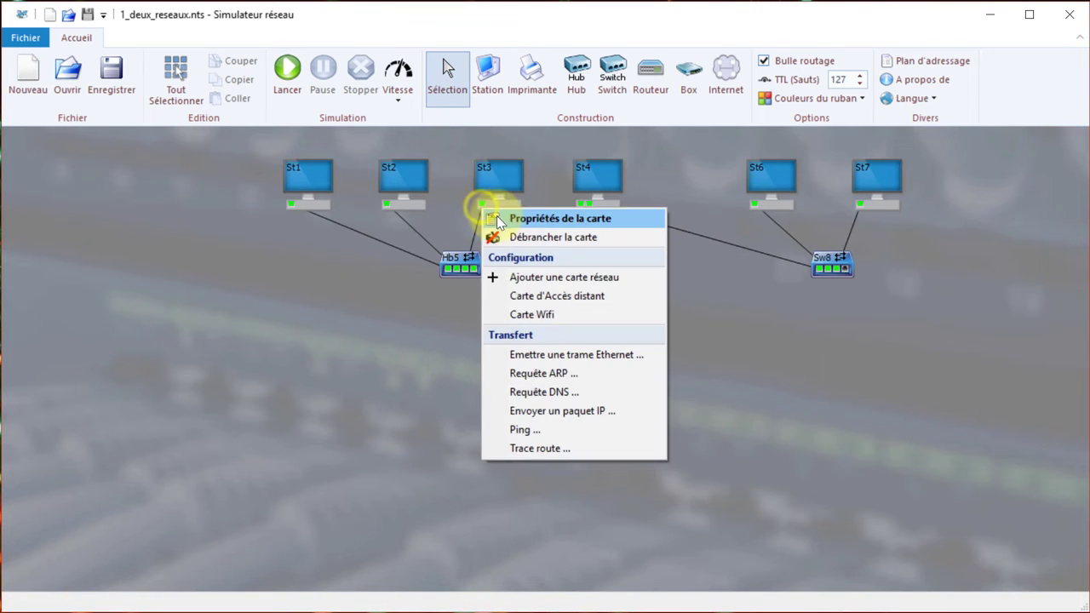
click(499, 218)
click(692, 401)
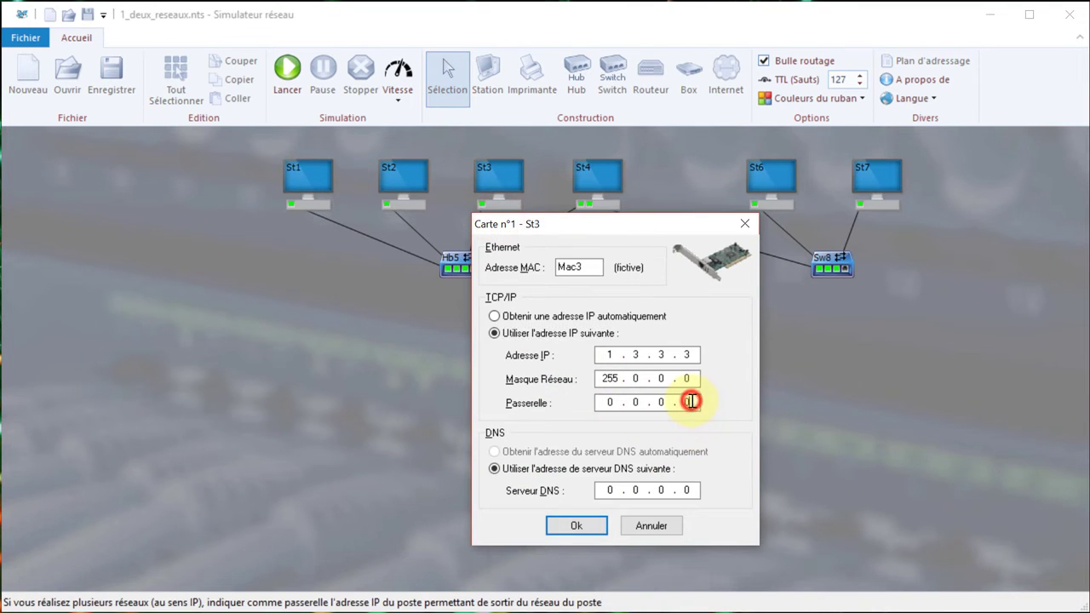
key(BackSpace)
key(BackSpace)
key(BackSpace)
key(BackSpace)
text(1.4.4.4)
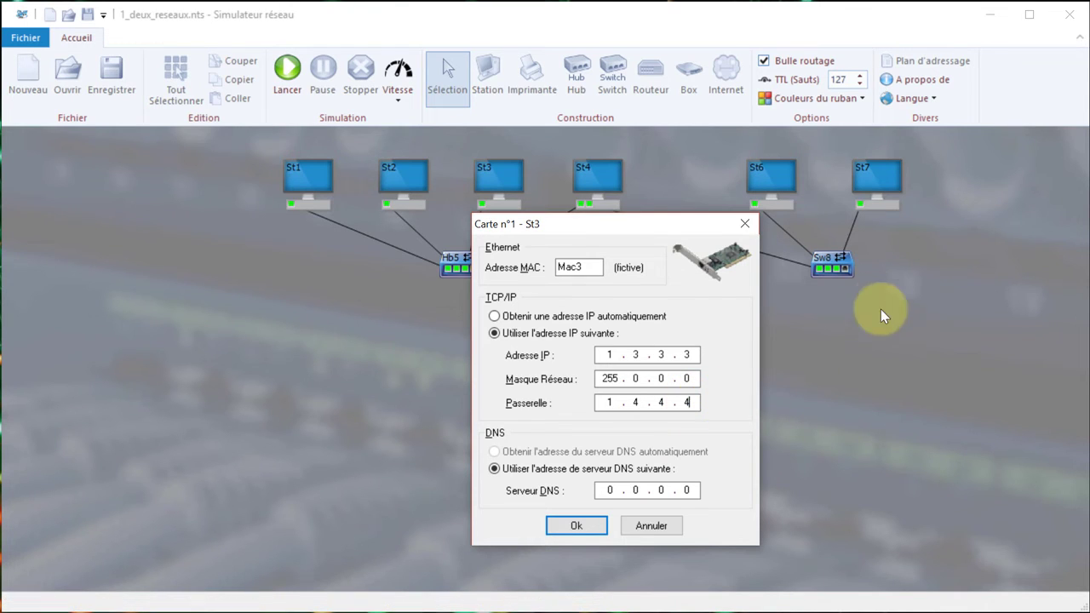
click(567, 525)
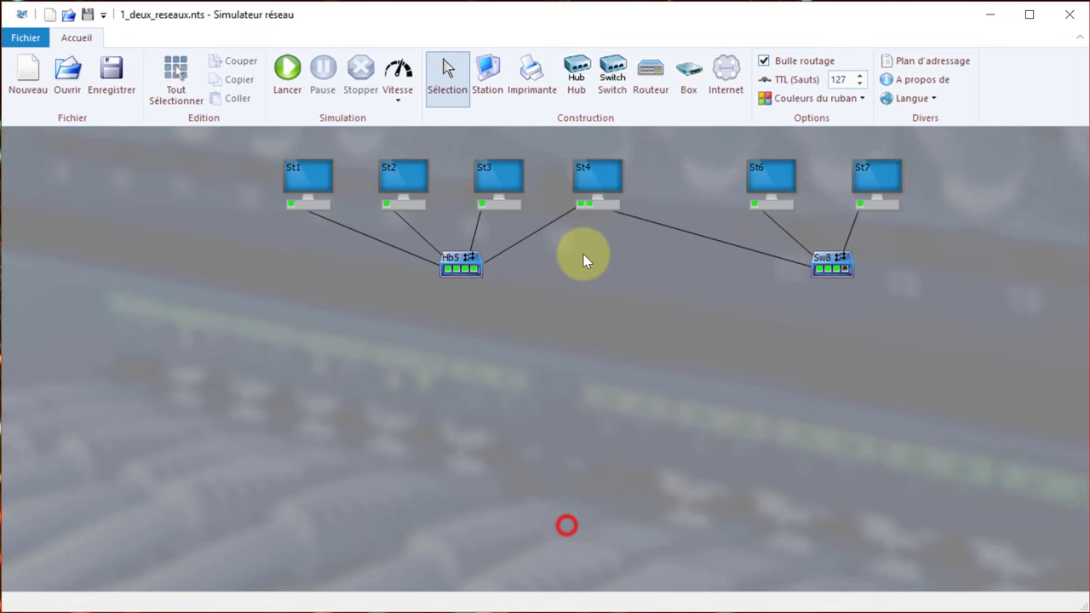
Step: Clear the gateway address of St4's first network card and accept the card's properties
right_click(581, 204)
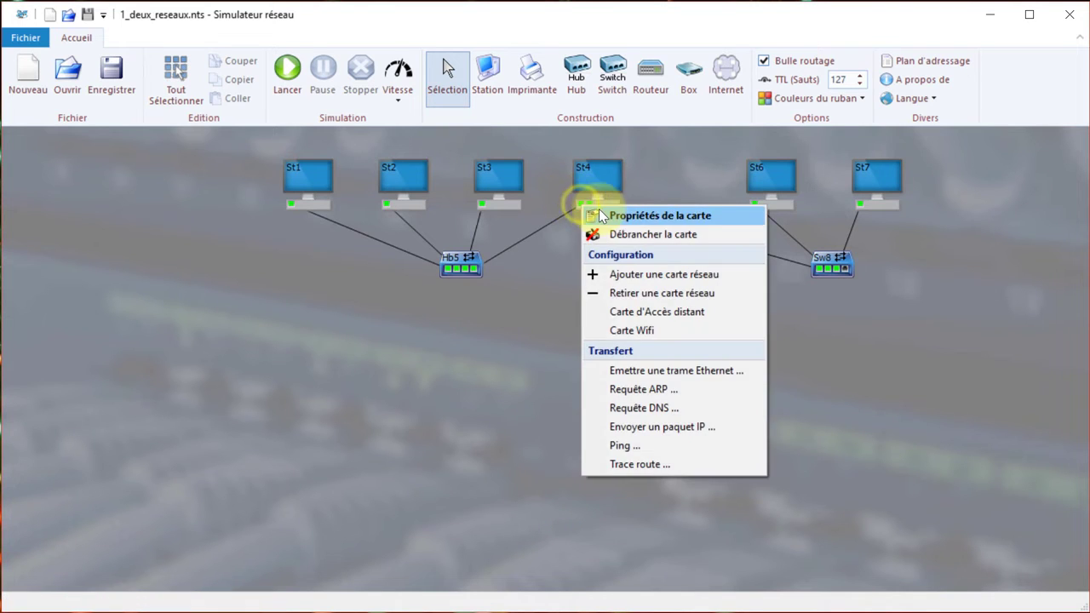
click(598, 213)
click(692, 401)
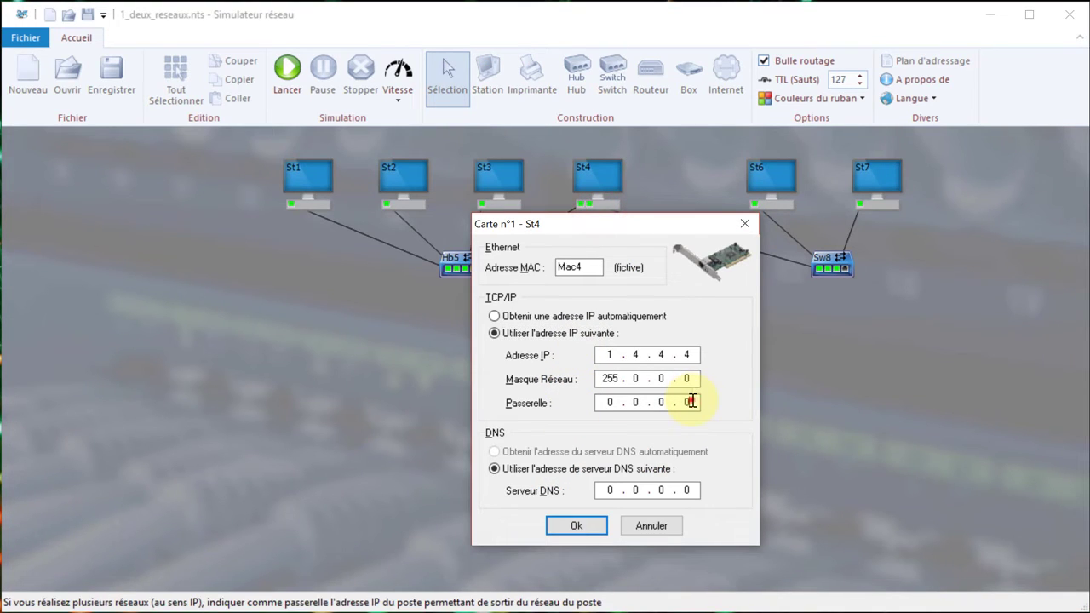
key(BackSpace)
key(BackSpace)
key(BackSpace)
key(BackSpace)
click(576, 526)
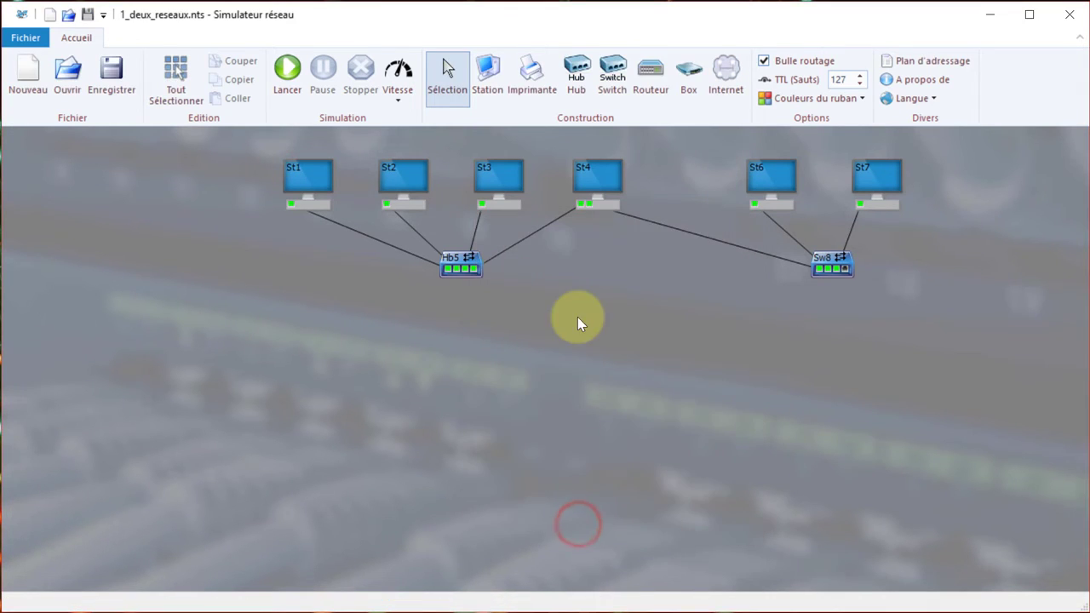
Step: Enable the router function on station St4, running the simulation before and after the change
click(290, 68)
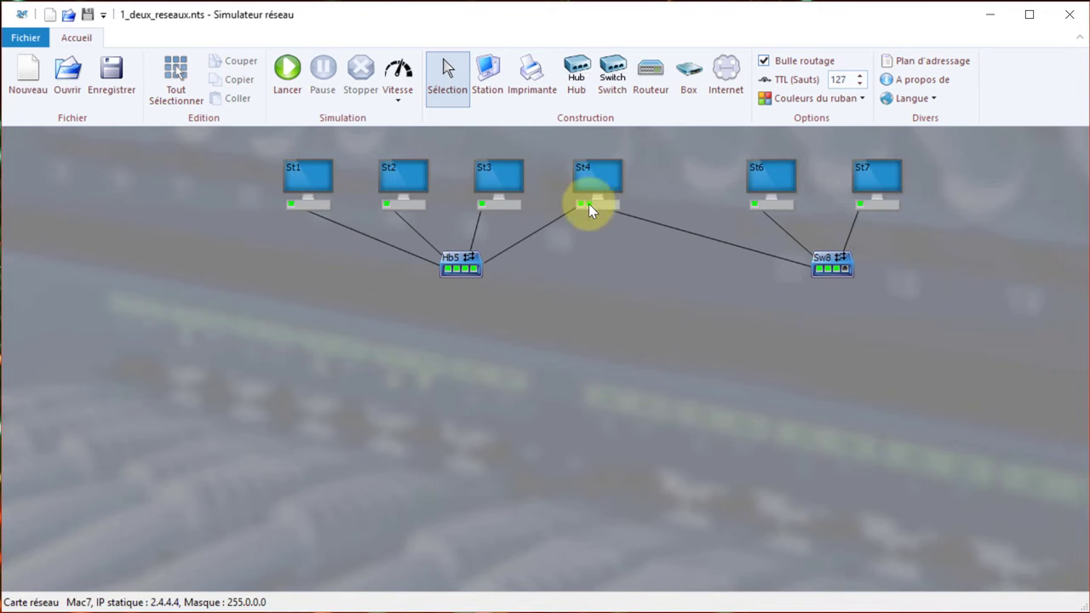
mouse_move(588, 209)
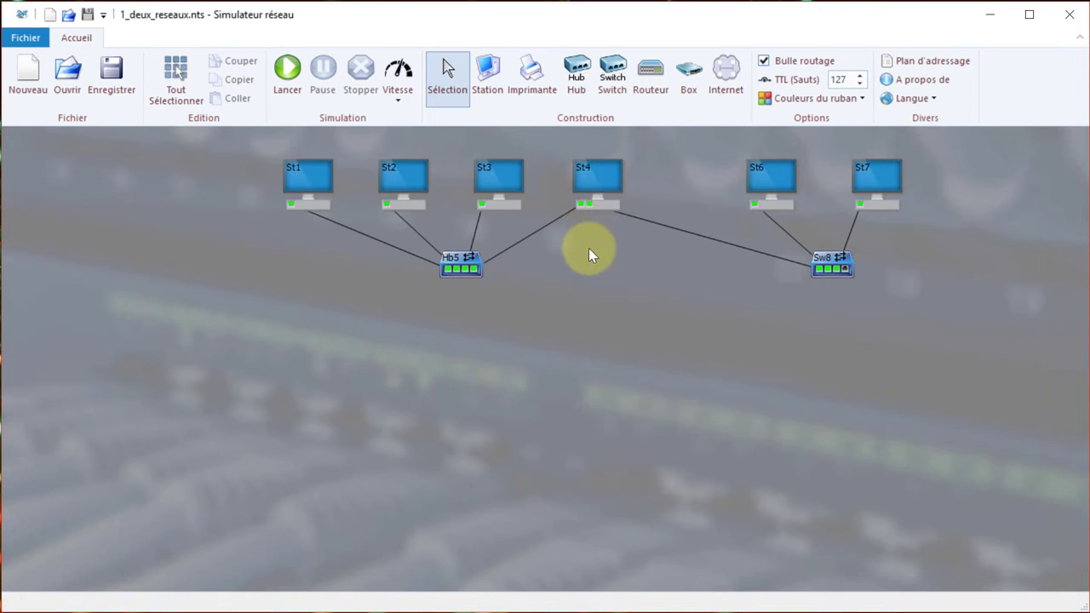
right_click(593, 179)
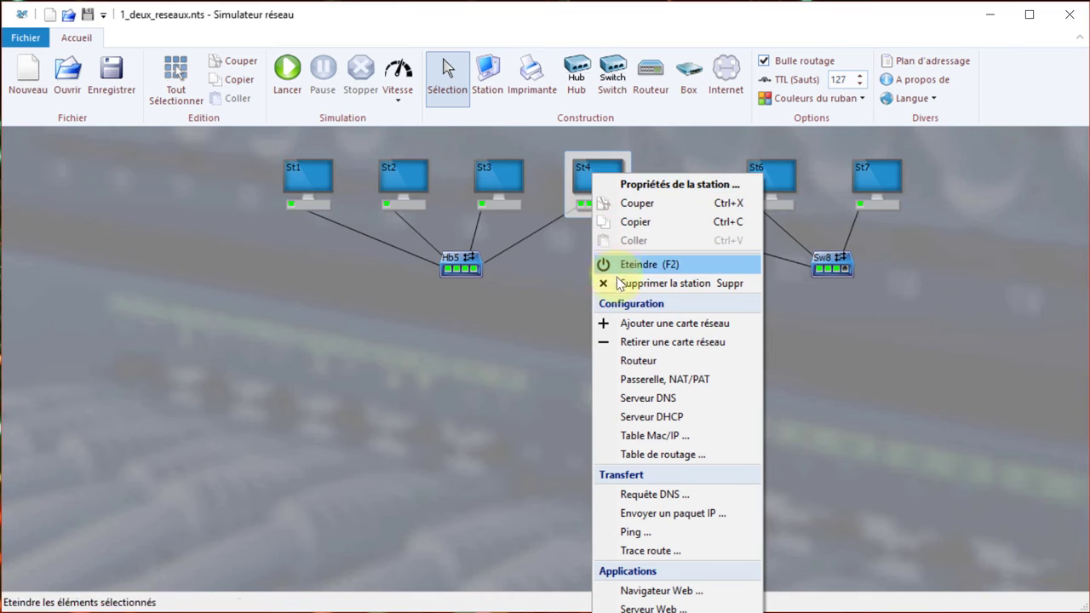
click(642, 362)
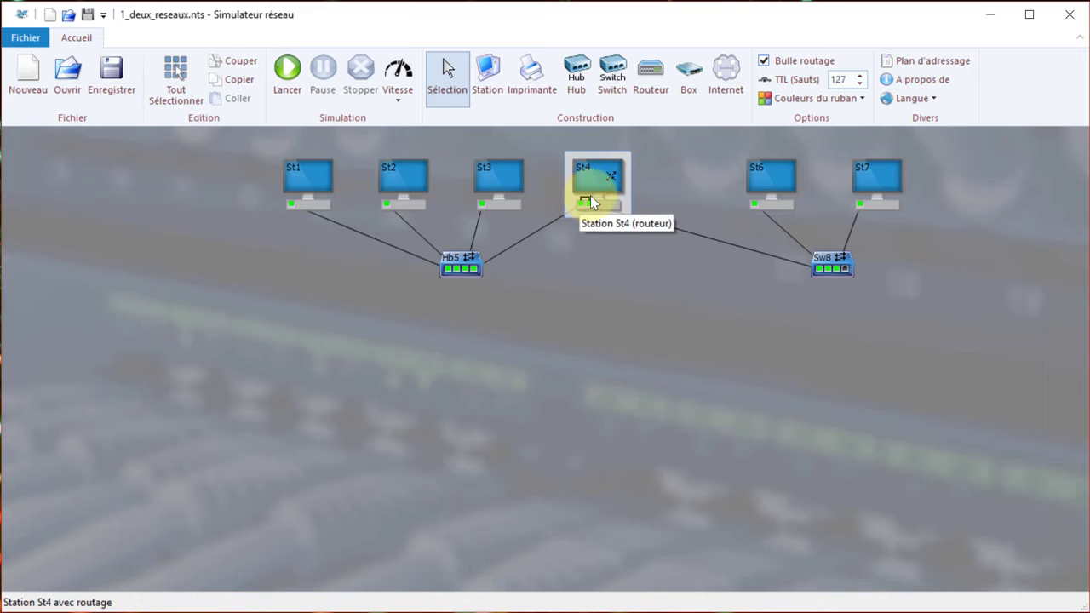
click(584, 241)
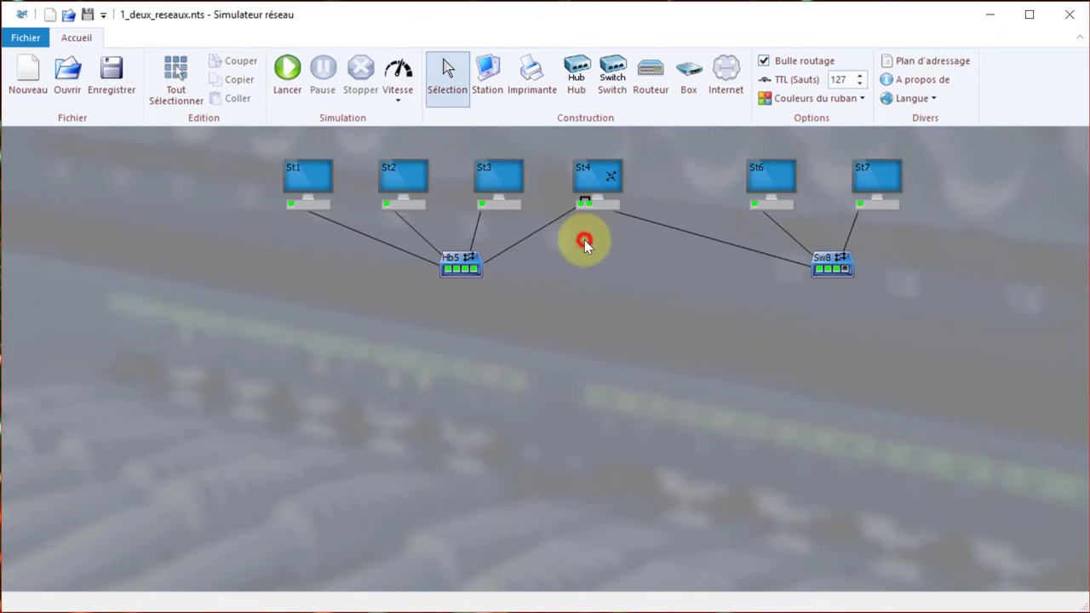
click(287, 70)
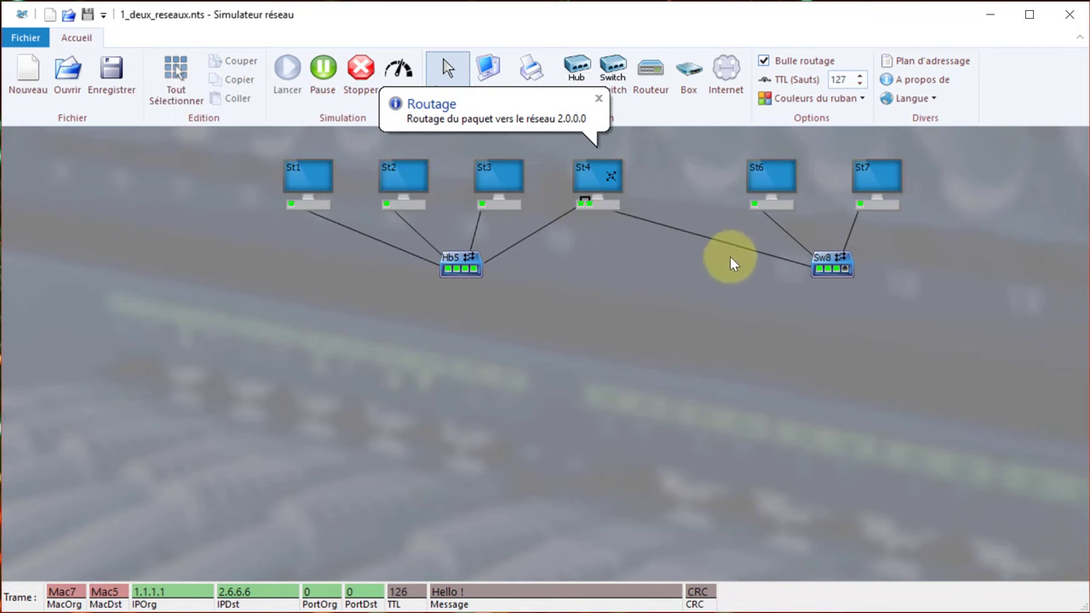
Step: Send a unicast IP packet with the content "Hello !" from St2 to station St7 at 2.7.7.7
right_click(396, 170)
click(481, 521)
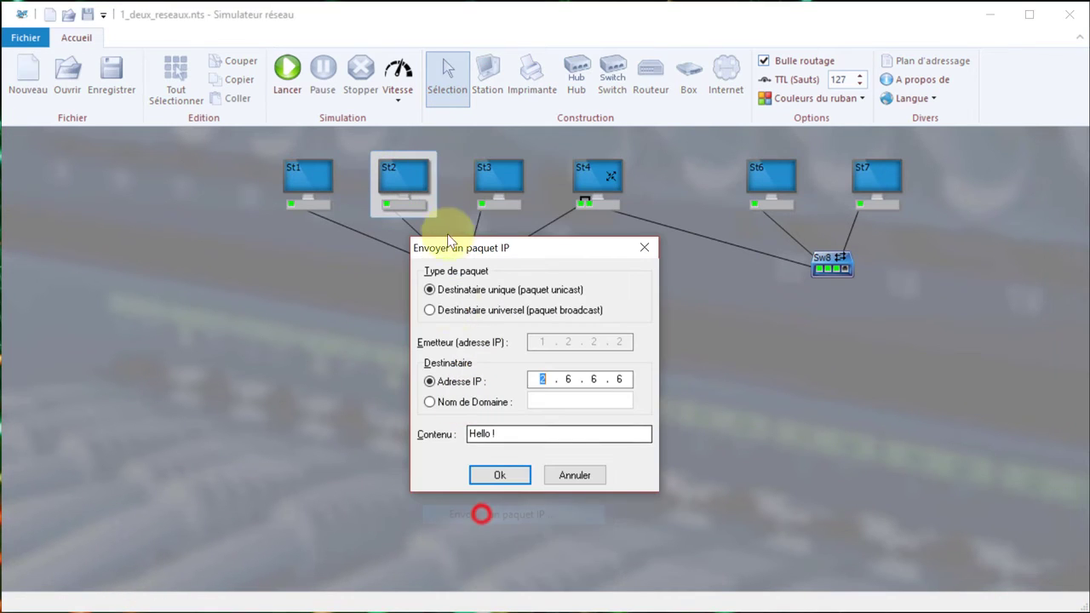
click(625, 378)
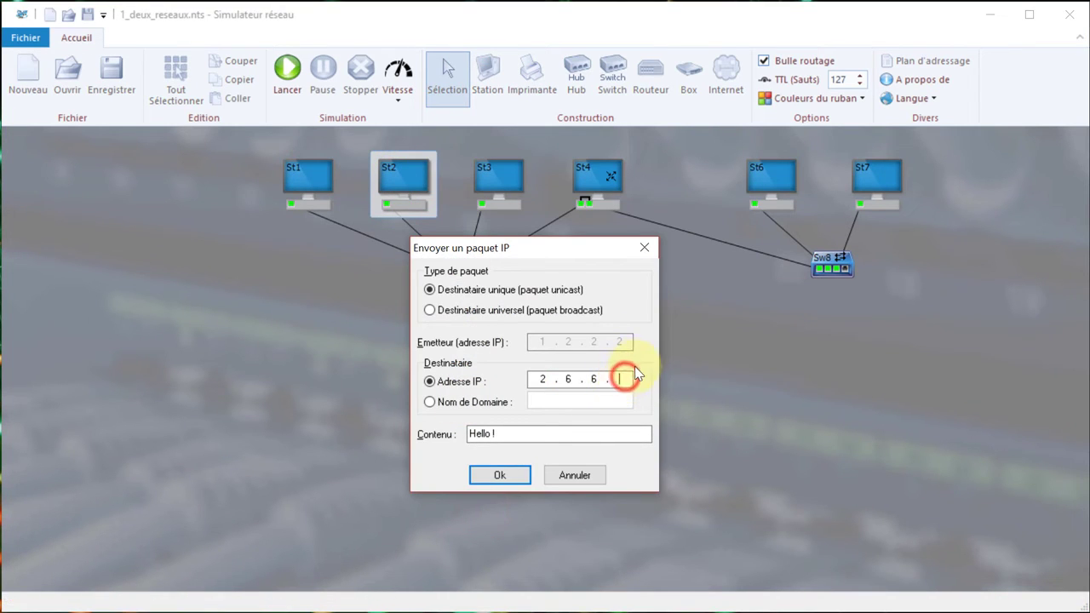
key(BackSpace)
key(BackSpace)
key(BackSpace)
key(BackSpace)
click(863, 177)
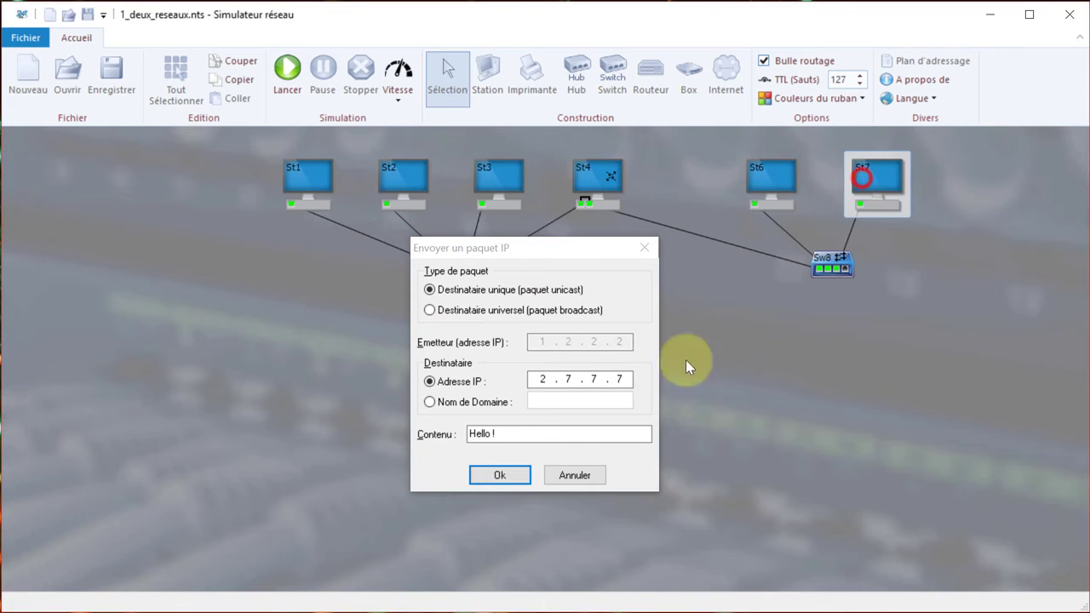
click(527, 477)
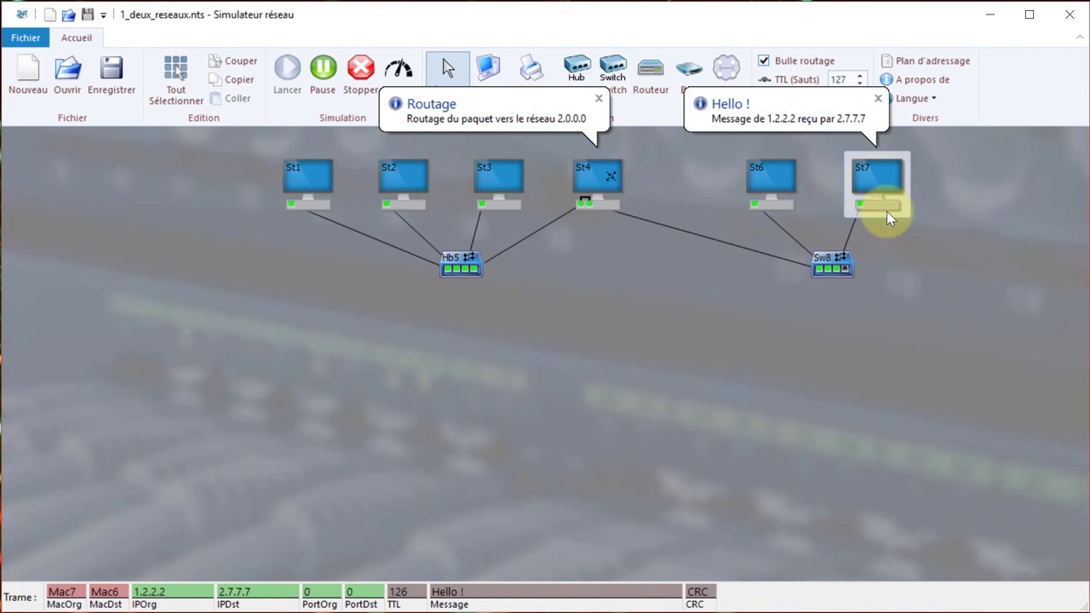
click(622, 318)
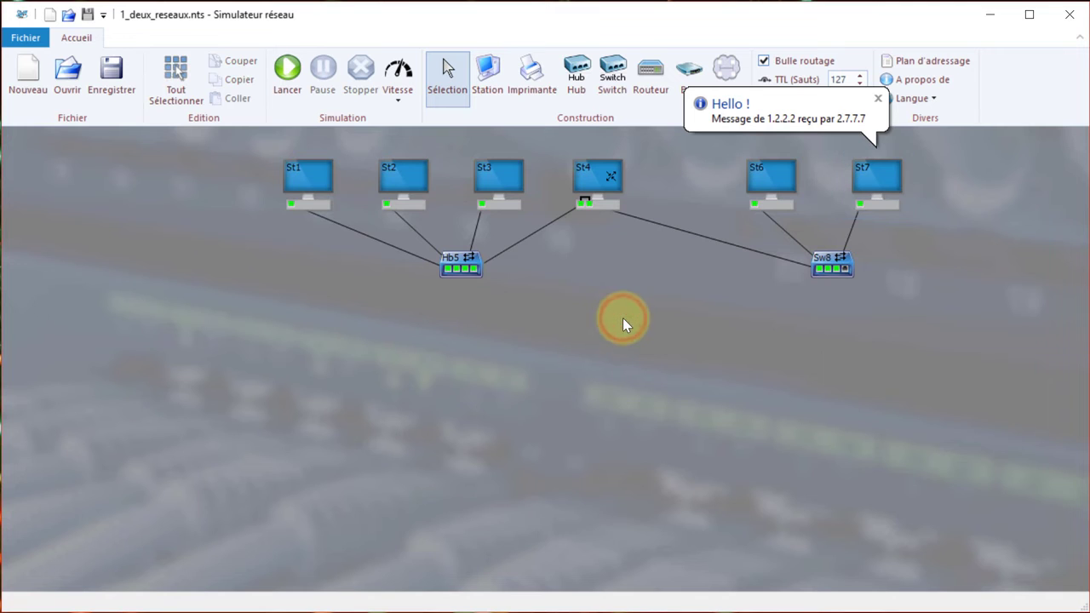
Step: Try to send a unicast IP packet from St6 to station St1 at 1.1.1.1
right_click(771, 176)
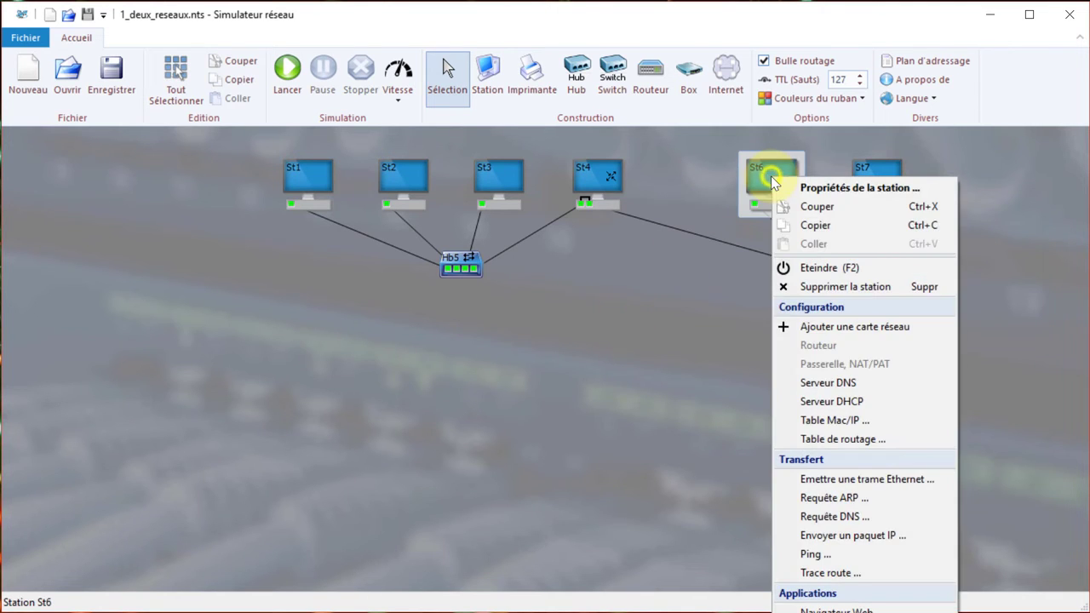
click(815, 533)
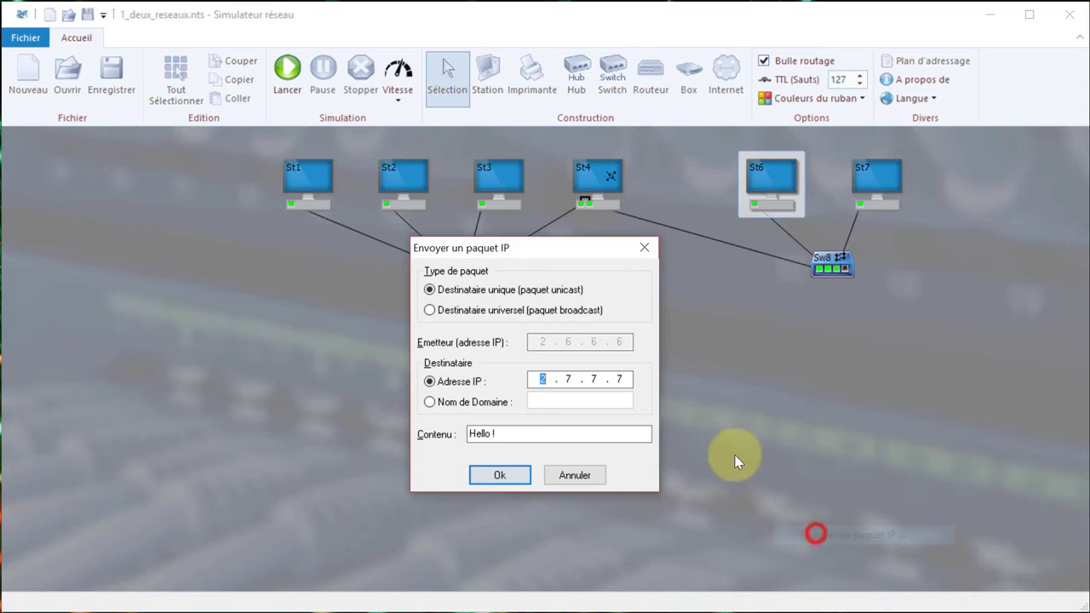
click(625, 383)
key(BackSpace)
key(BackSpace)
key(BackSpace)
key(BackSpace)
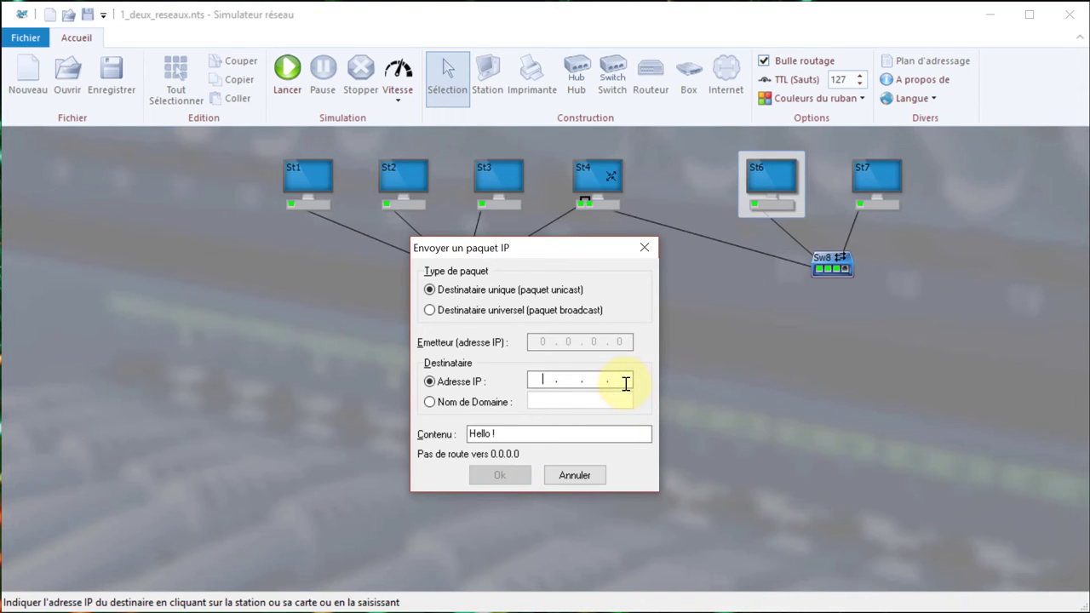
click(292, 175)
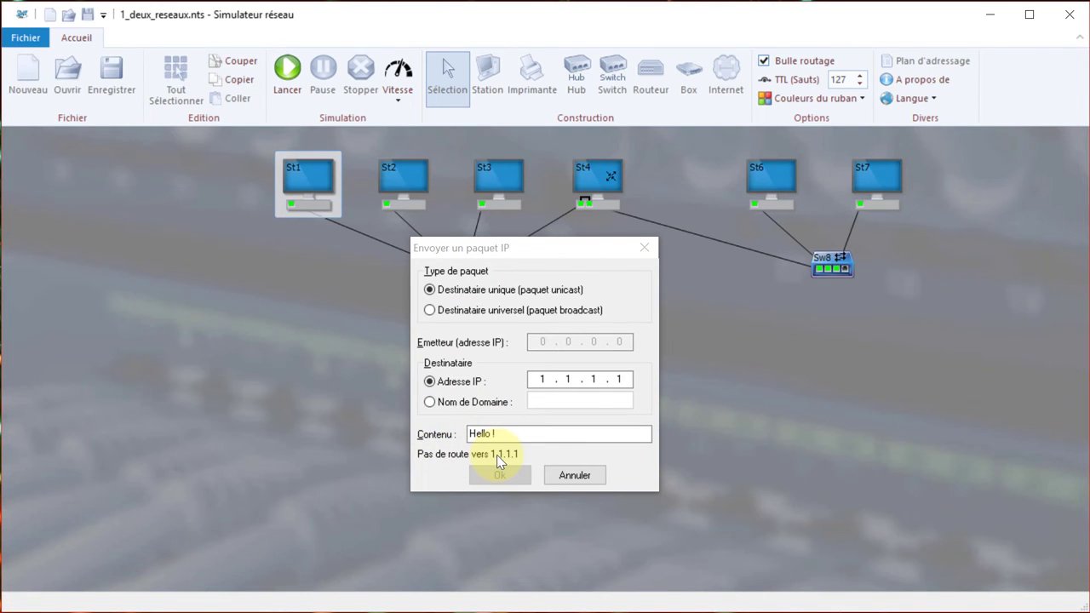
click(565, 473)
click(514, 400)
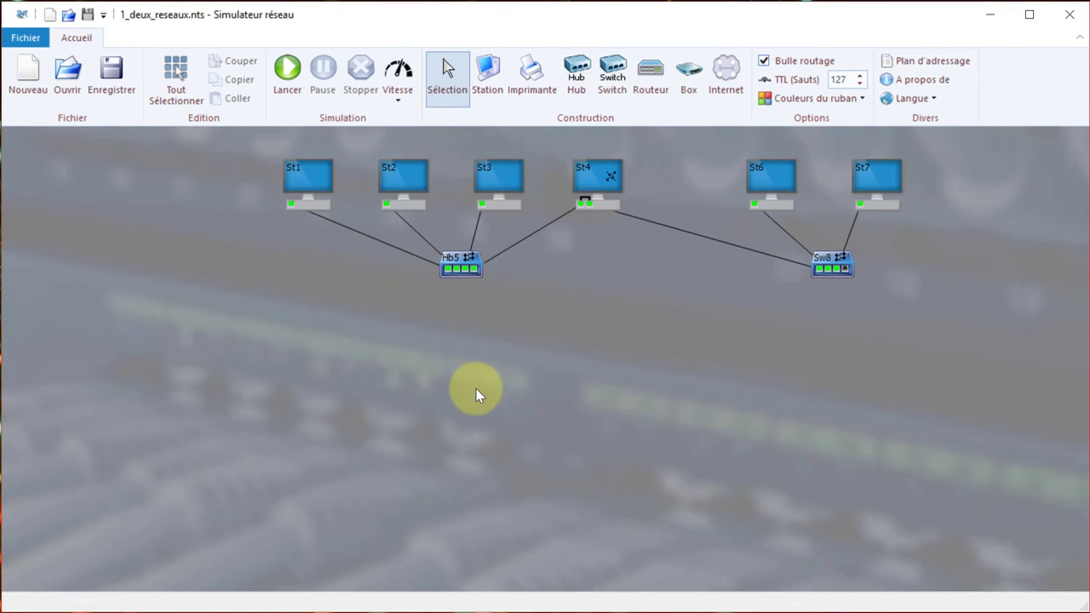
Step: Set the gateway of St6's network card to 2.4.4.4
double_click(753, 205)
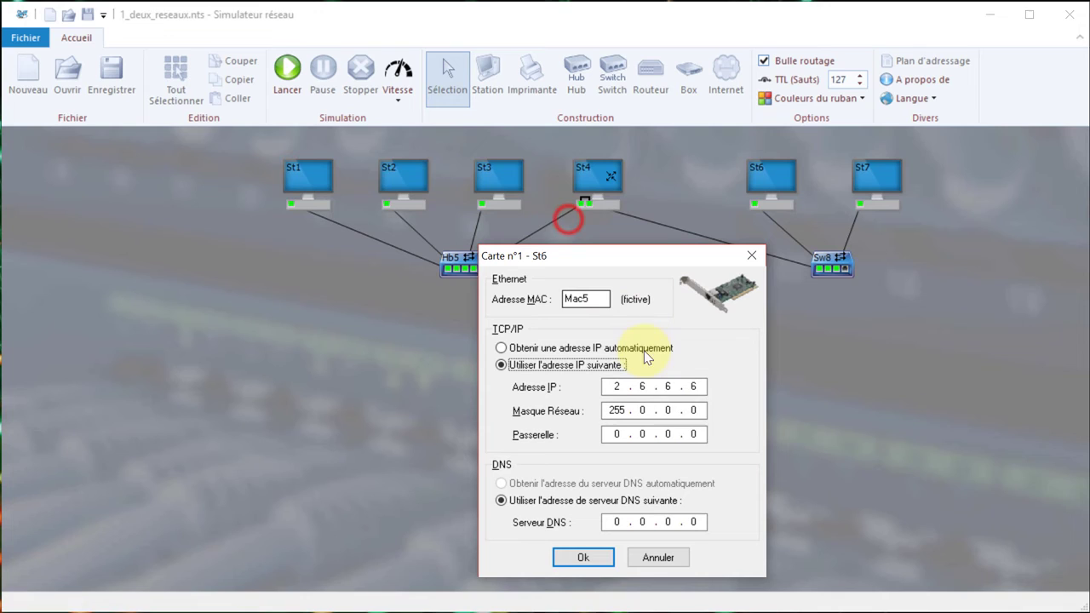
click(699, 434)
key(BackSpace)
key(BackSpace)
key(BackSpace)
key(BackSpace)
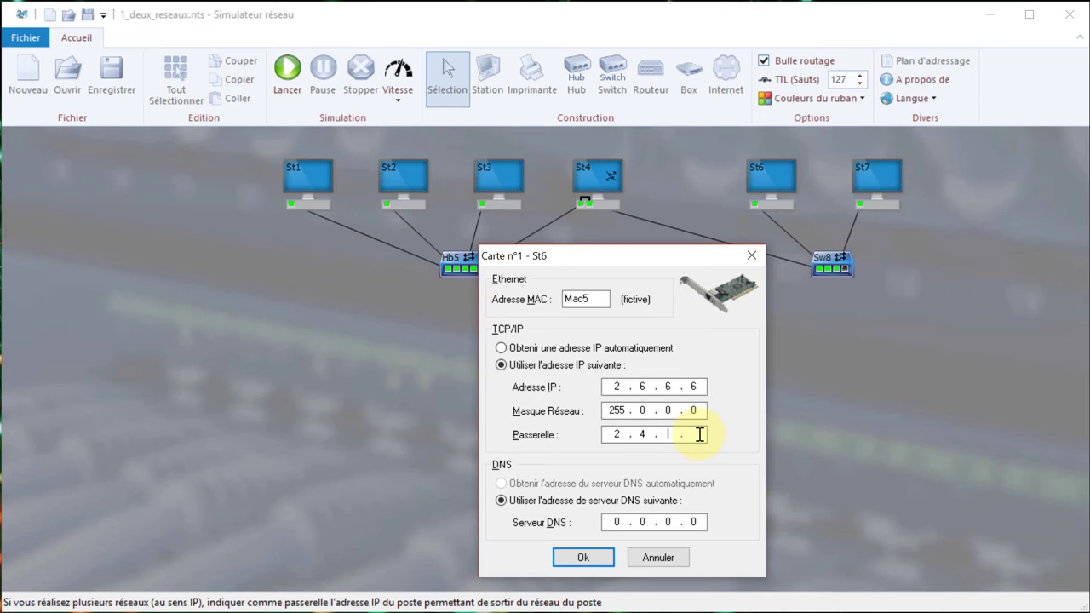
text(2.4.4.4)
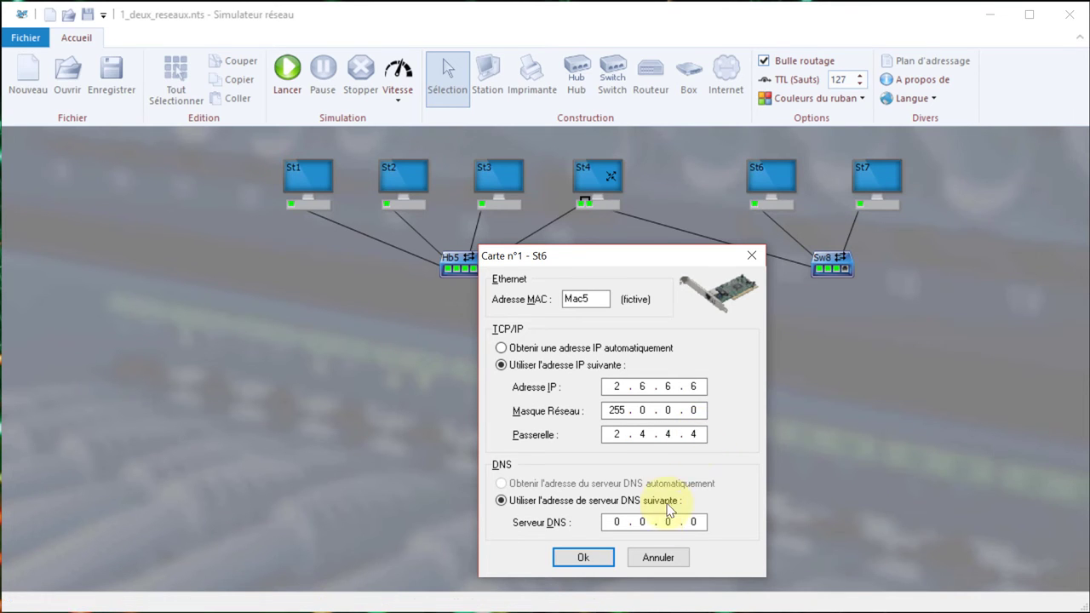
click(579, 562)
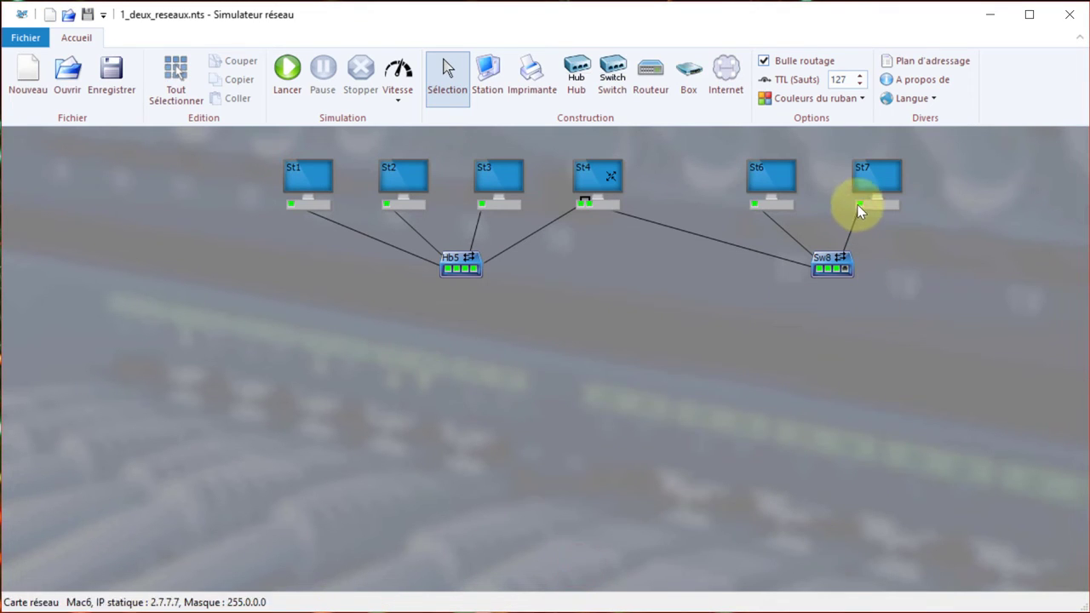
Step: Set the gateway of St7's network card to 2.4.4.4
right_click(858, 206)
click(889, 221)
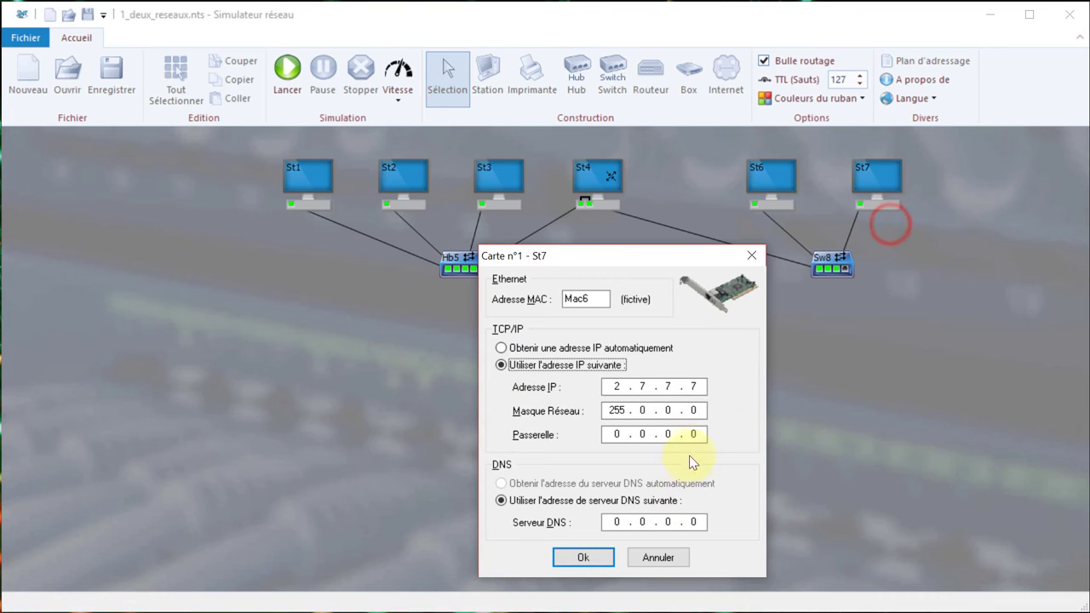
click(704, 434)
key(BackSpace)
key(BackSpace)
key(BackSpace)
key(BackSpace)
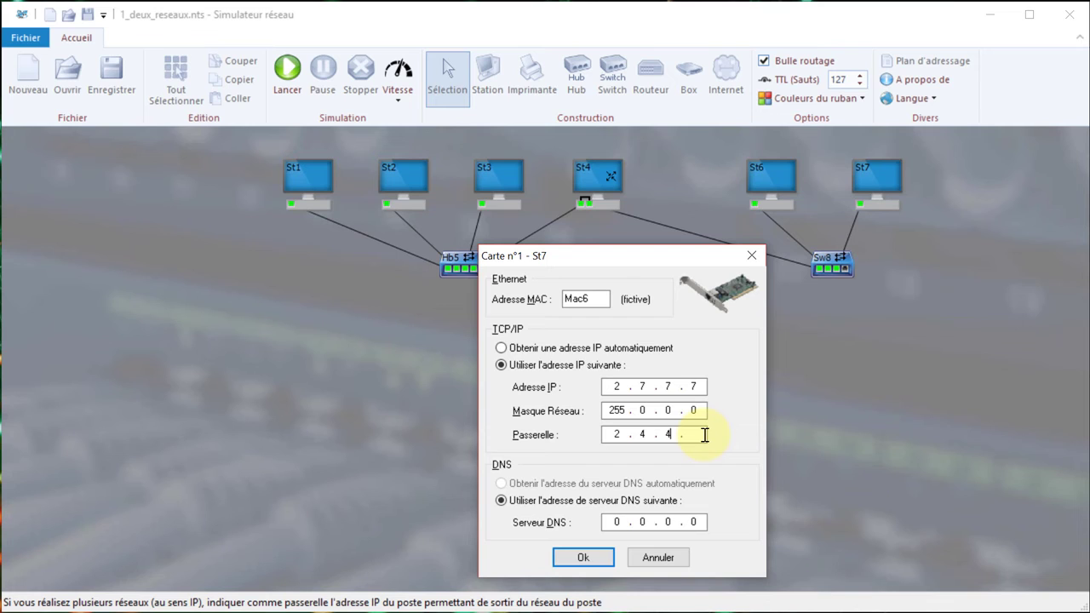
click(589, 559)
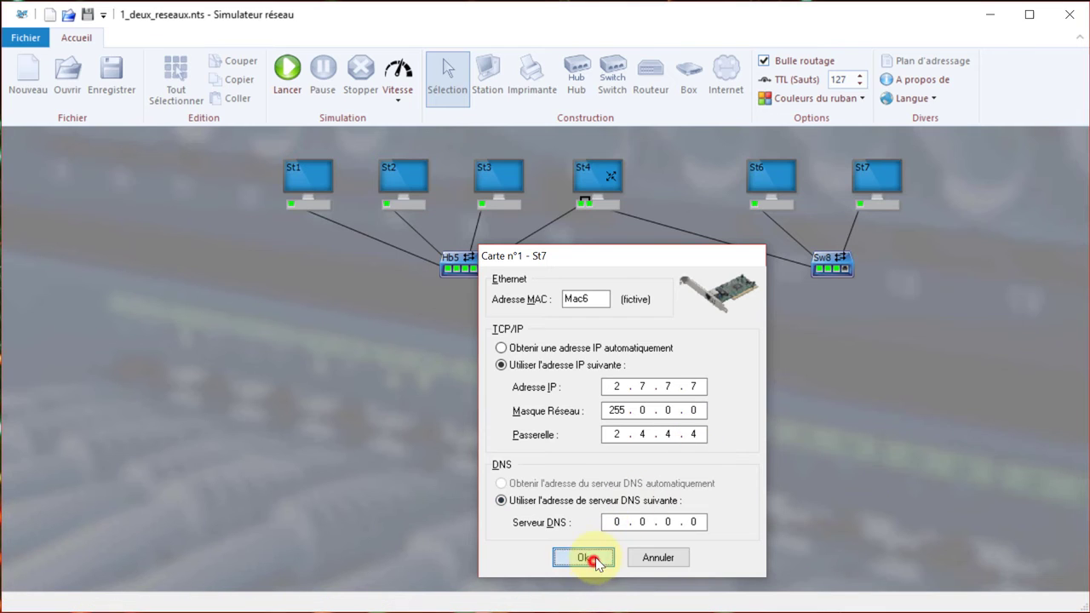
Step: Rerun the simulation and send a "Hello !" unicast IP packet from St6 to St1 at 1.1.1.1
click(287, 79)
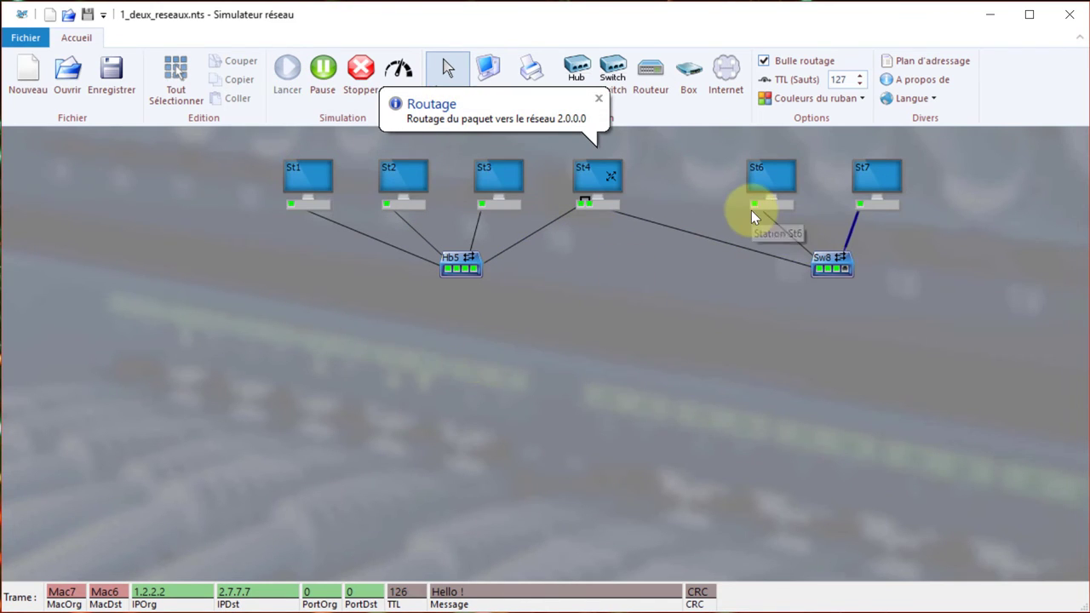
right_click(770, 176)
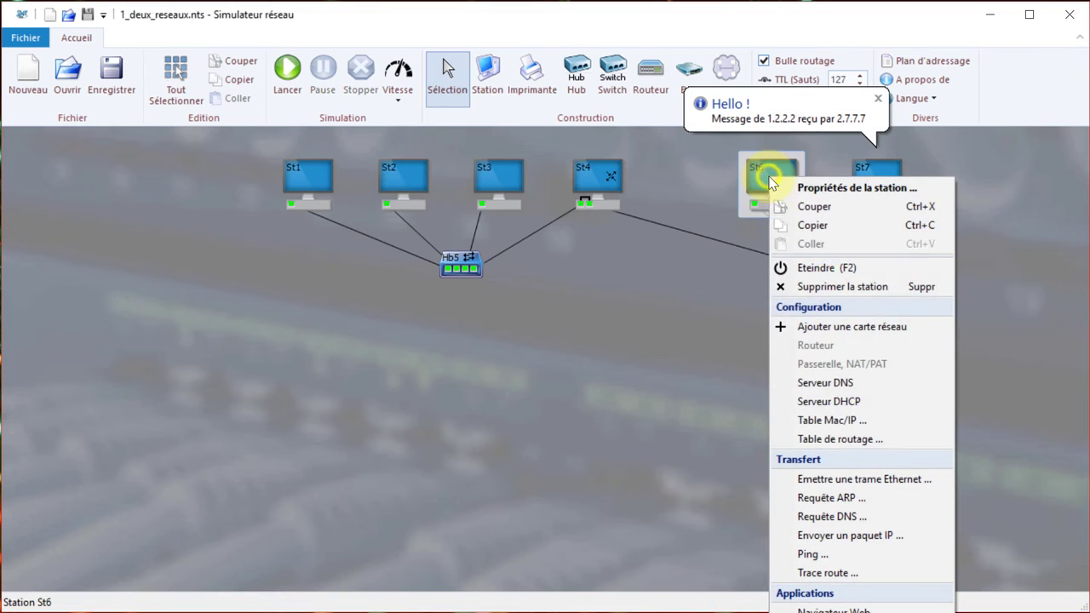
click(791, 535)
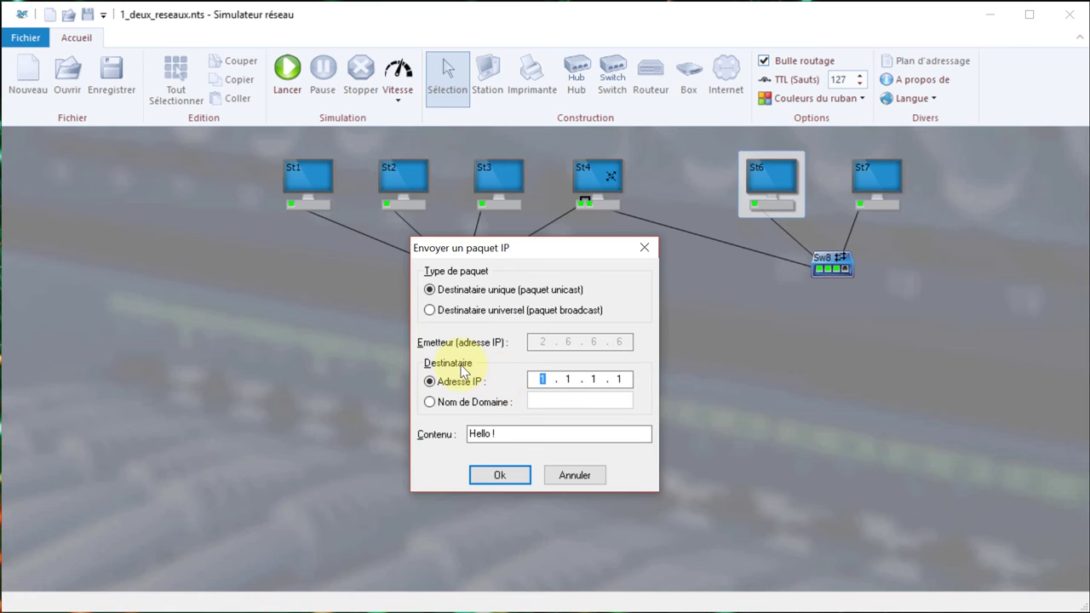
click(483, 474)
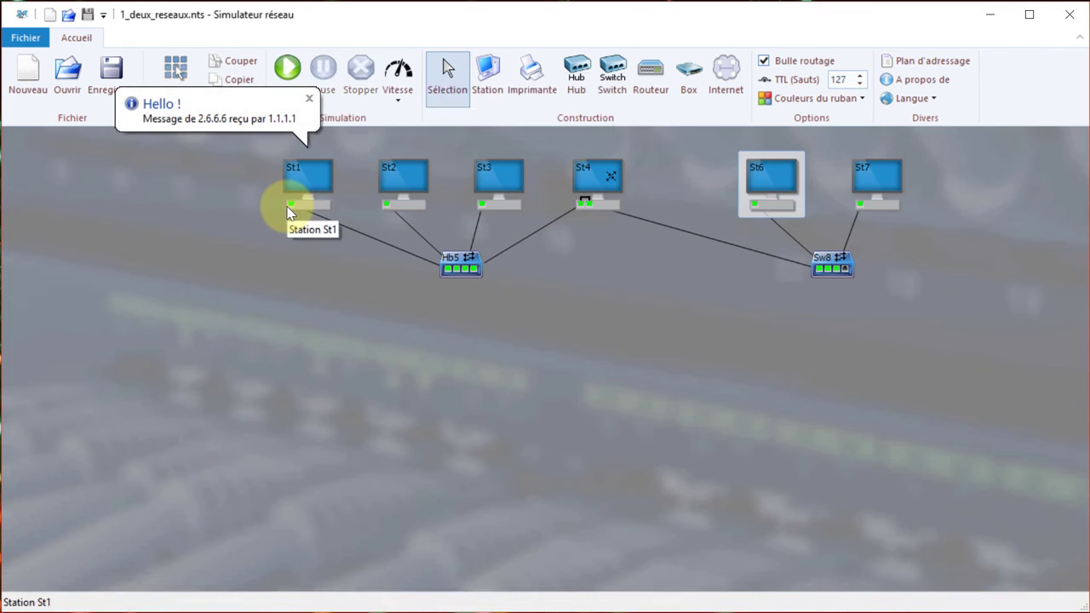
Step: Send a unicast IP packet with the content "Hello !" from St7 to station St3 at 1.3.3.3
double_click(877, 179)
click(627, 381)
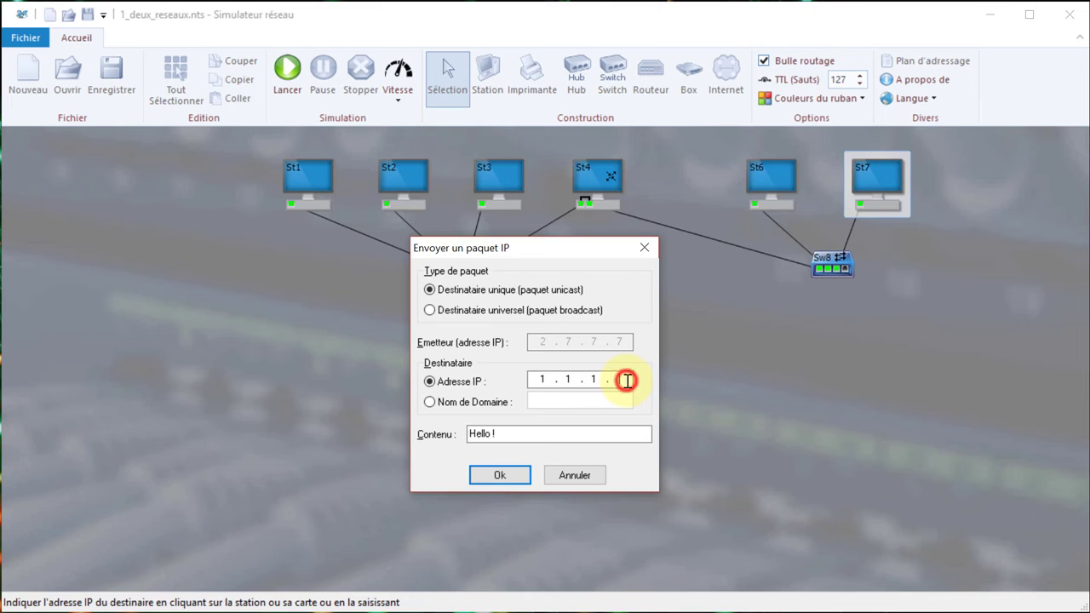
key(BackSpace)
key(BackSpace)
key(BackSpace)
key(BackSpace)
click(500, 474)
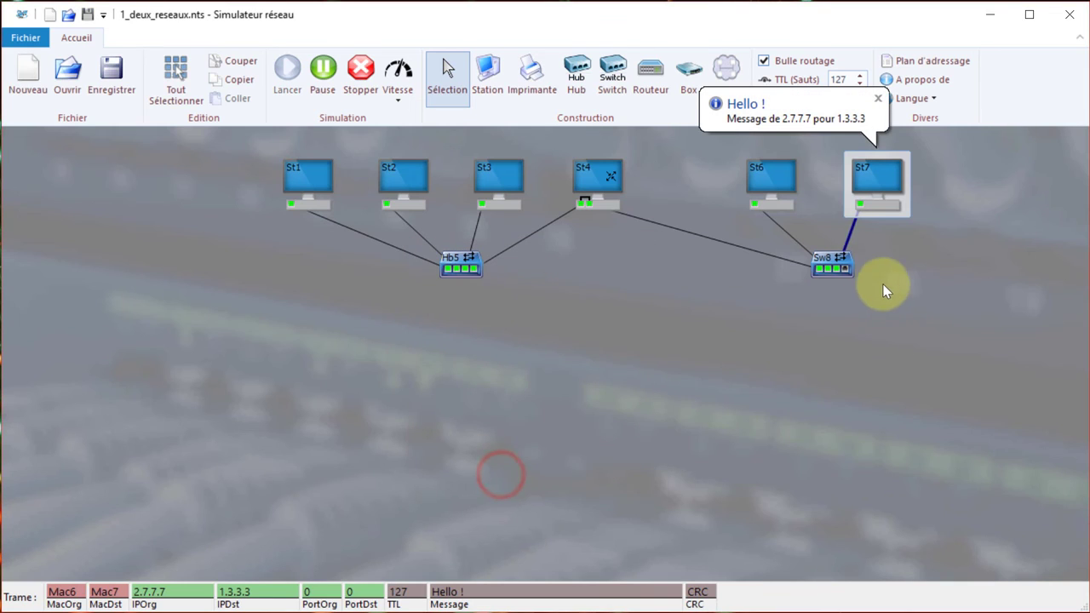